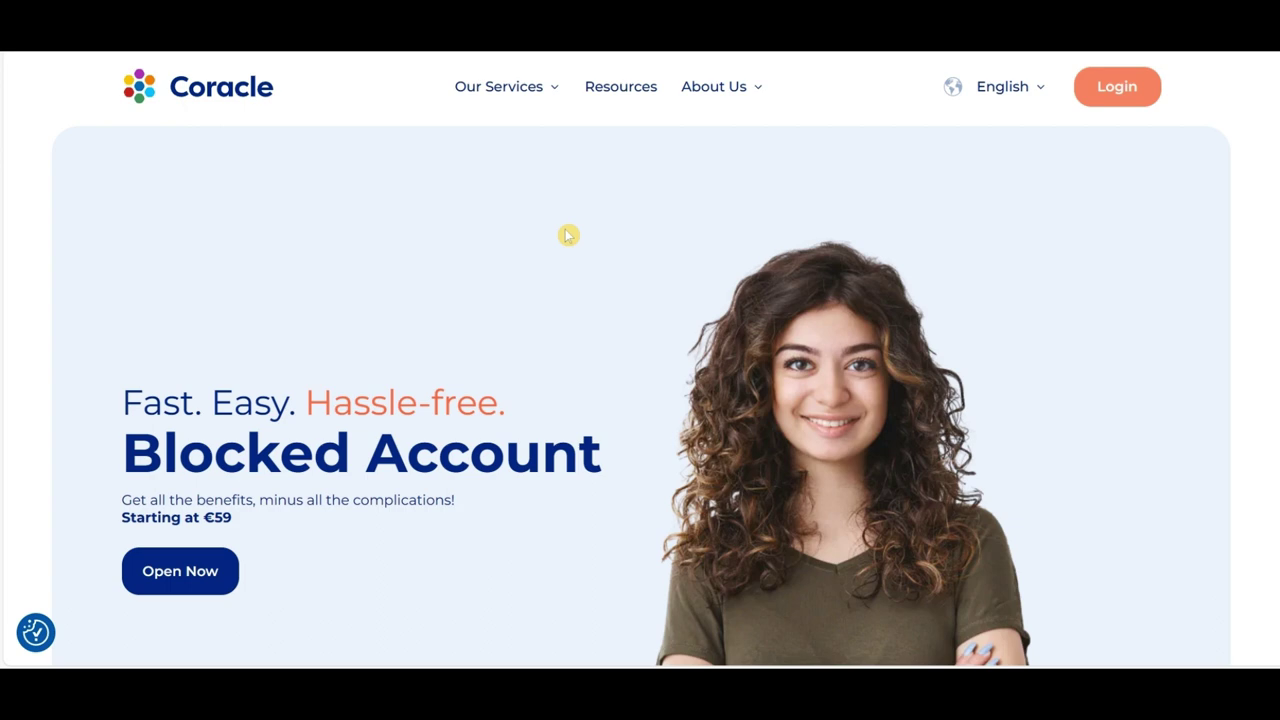
Step: Scroll the homepage down to the Blocked Account, PRIME and Health Insurance package cards
mouse_move(521, 88)
scroll(612, 232, "down", 1)
scroll(613, 233, "down", 8)
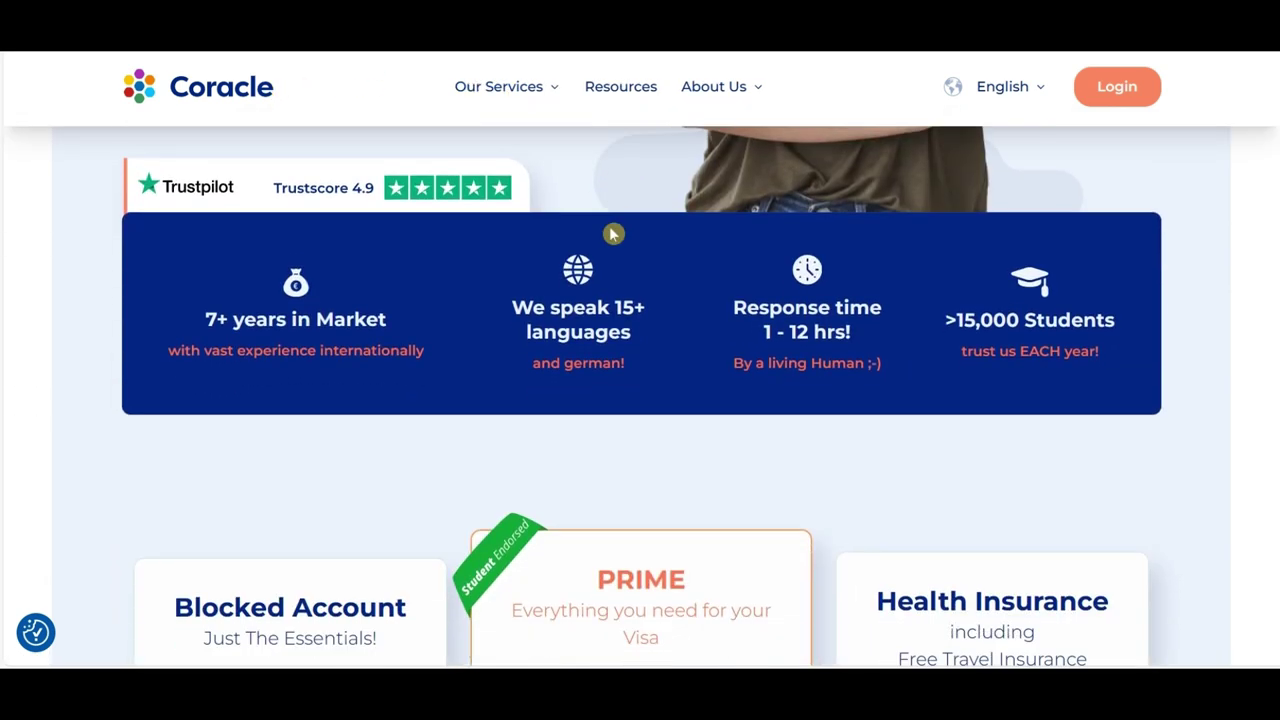
scroll(613, 233, "down", 3)
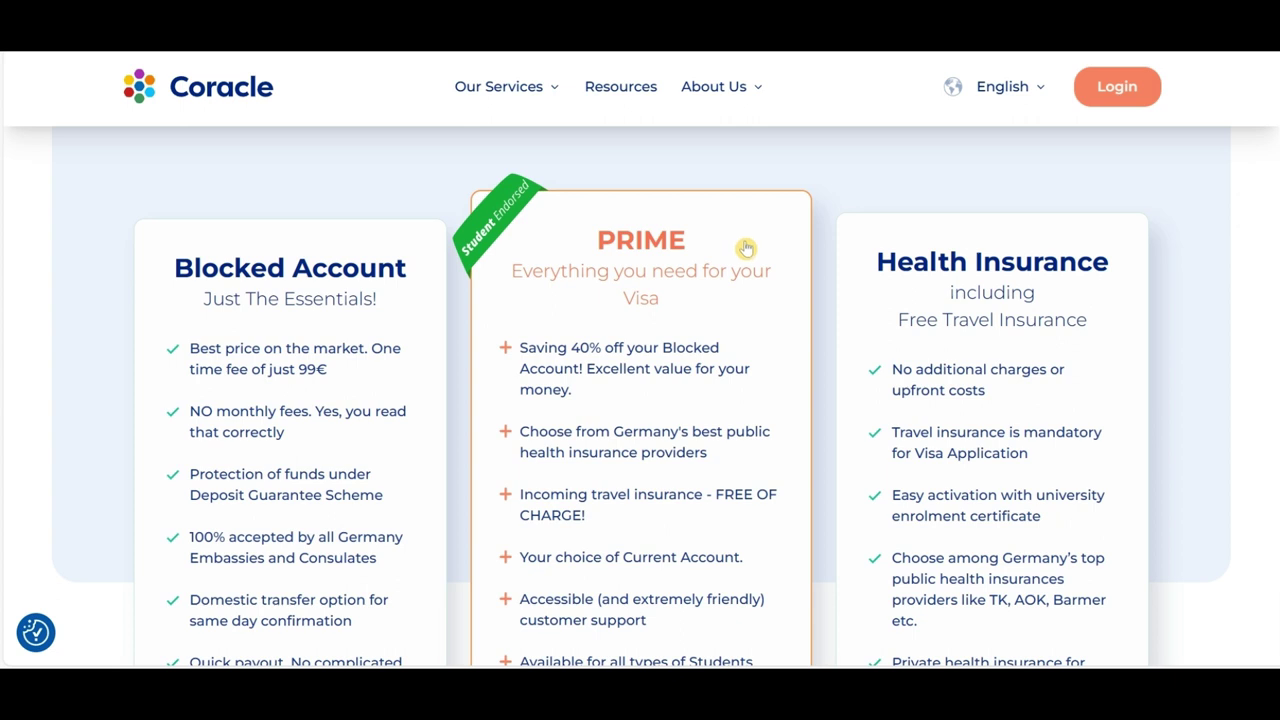
scroll(741, 252, "down", 1)
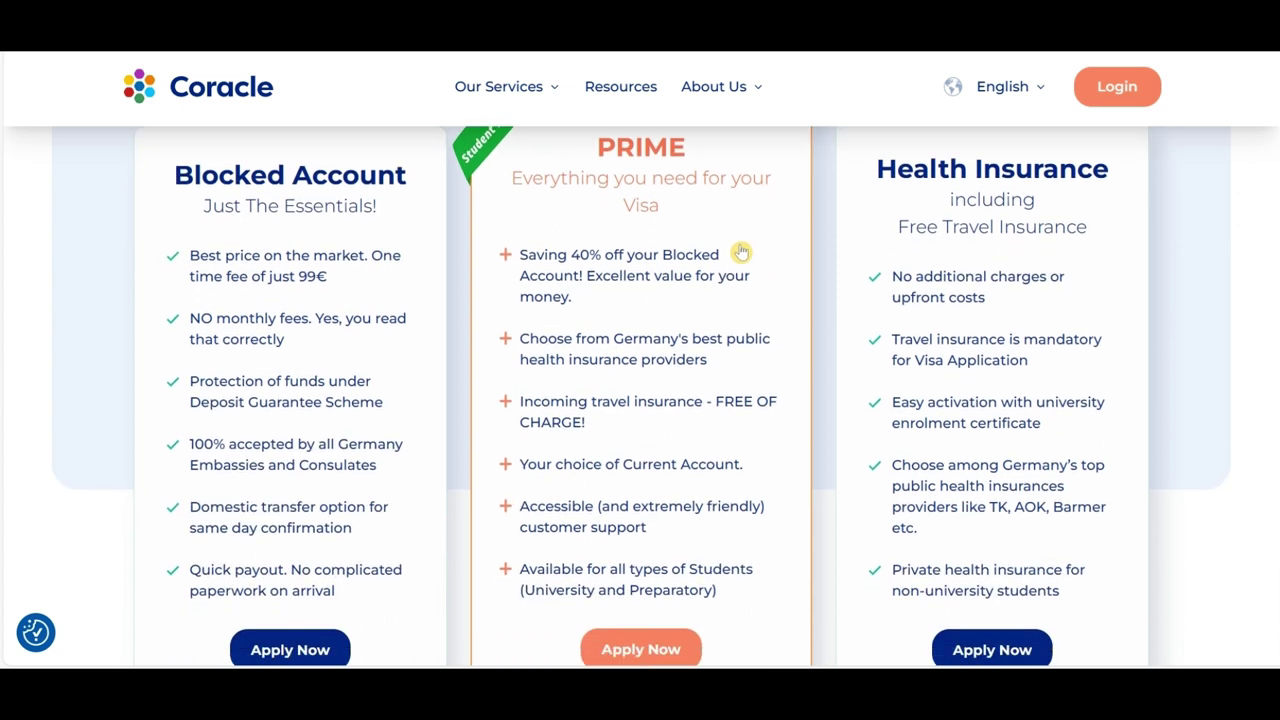
scroll(711, 224, "down", 1)
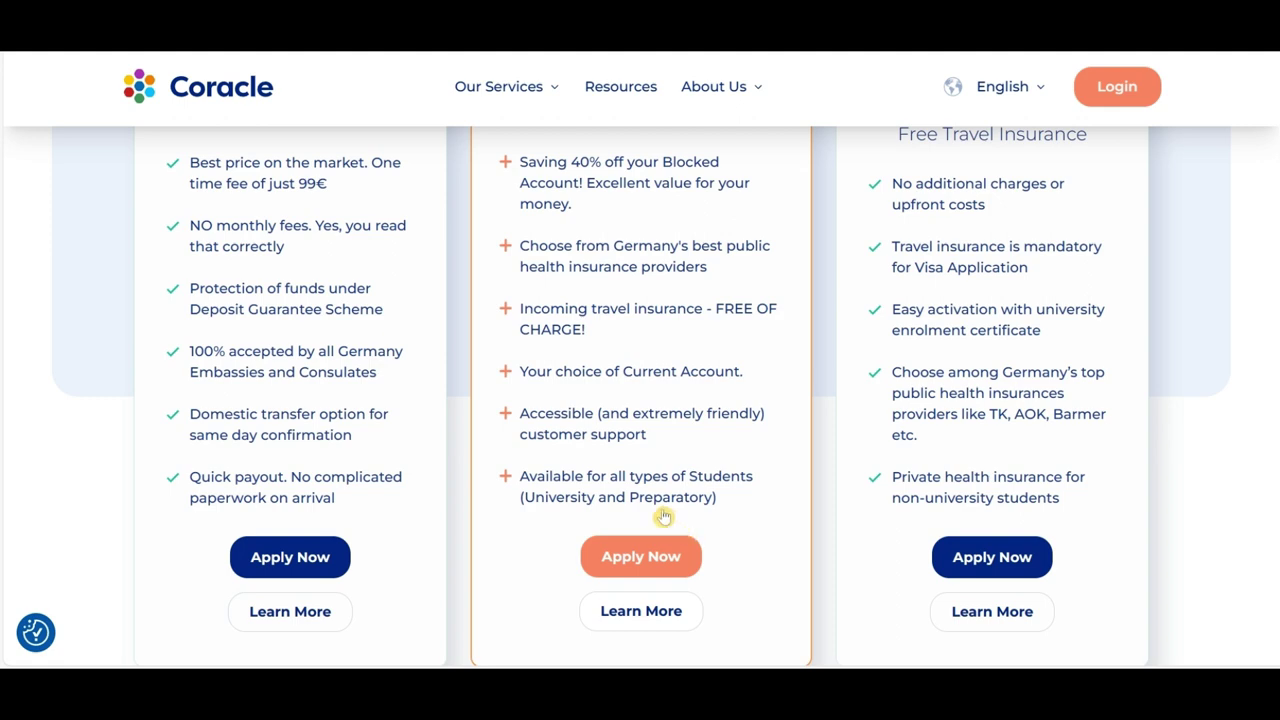
Step: Apply for PRIME and confirm the 'I am University Student' GetPRIME UNI package
left_click(645, 558)
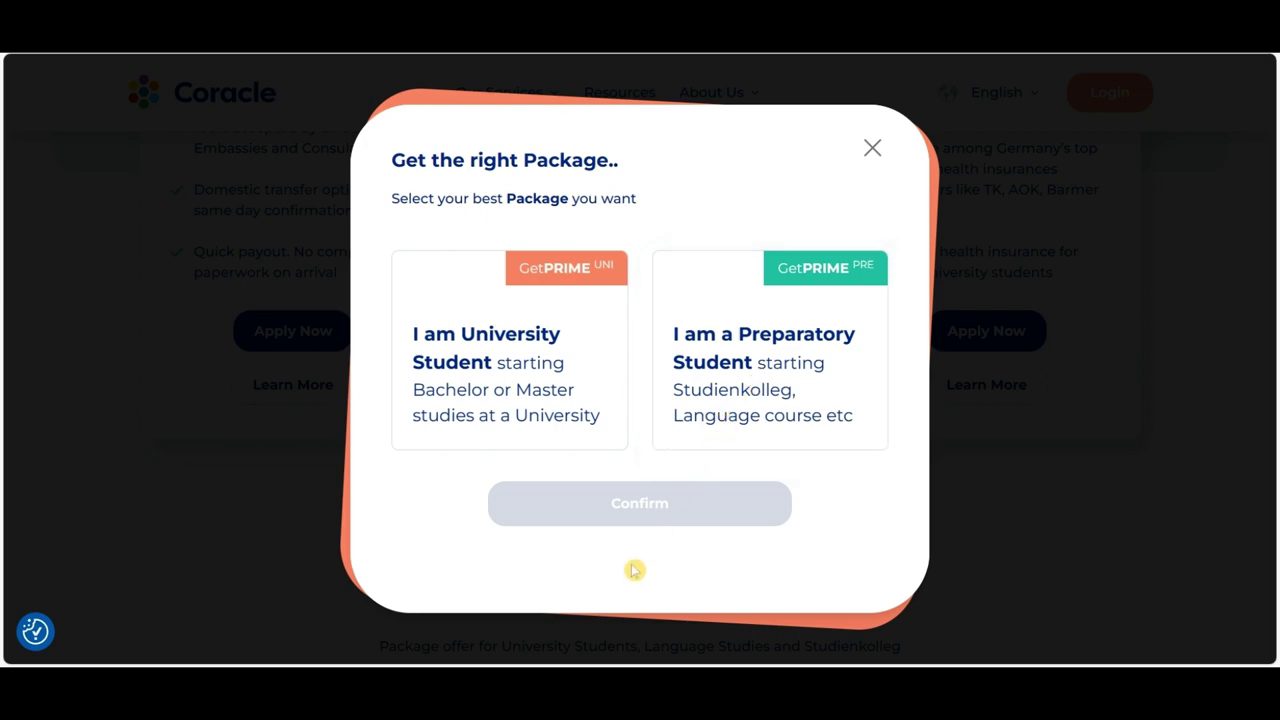
left_click(569, 407)
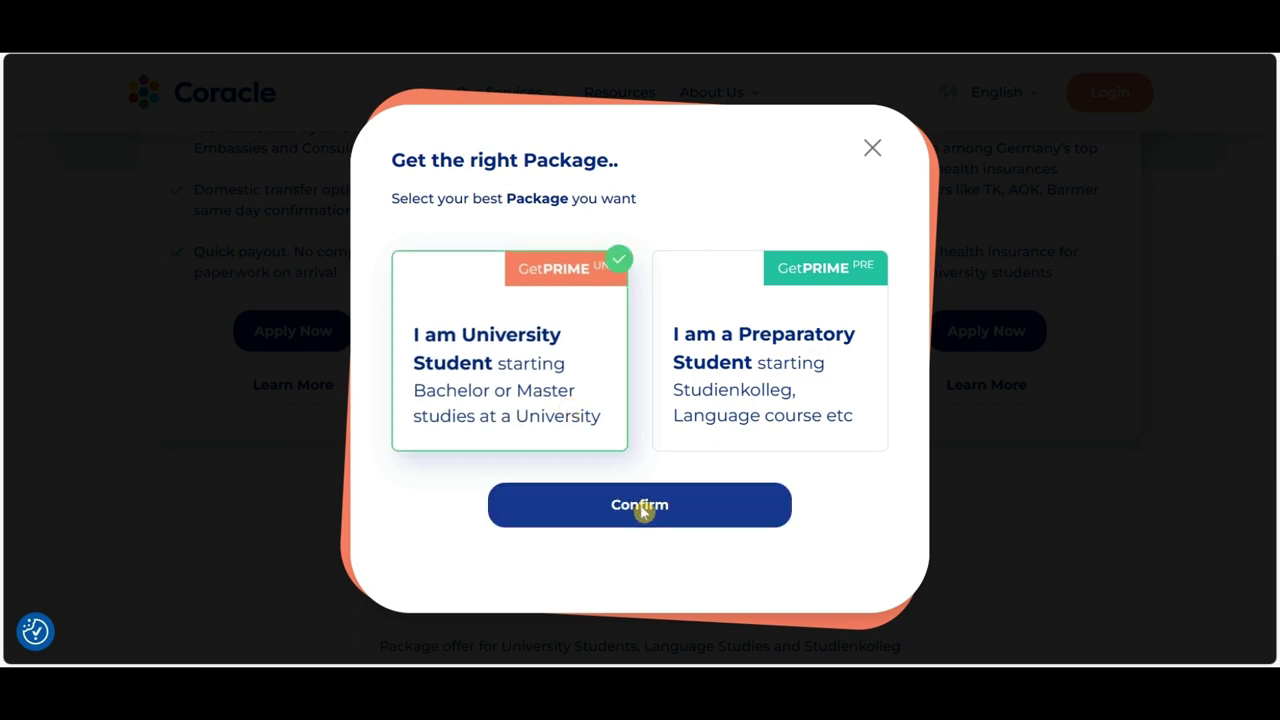
left_click(641, 508)
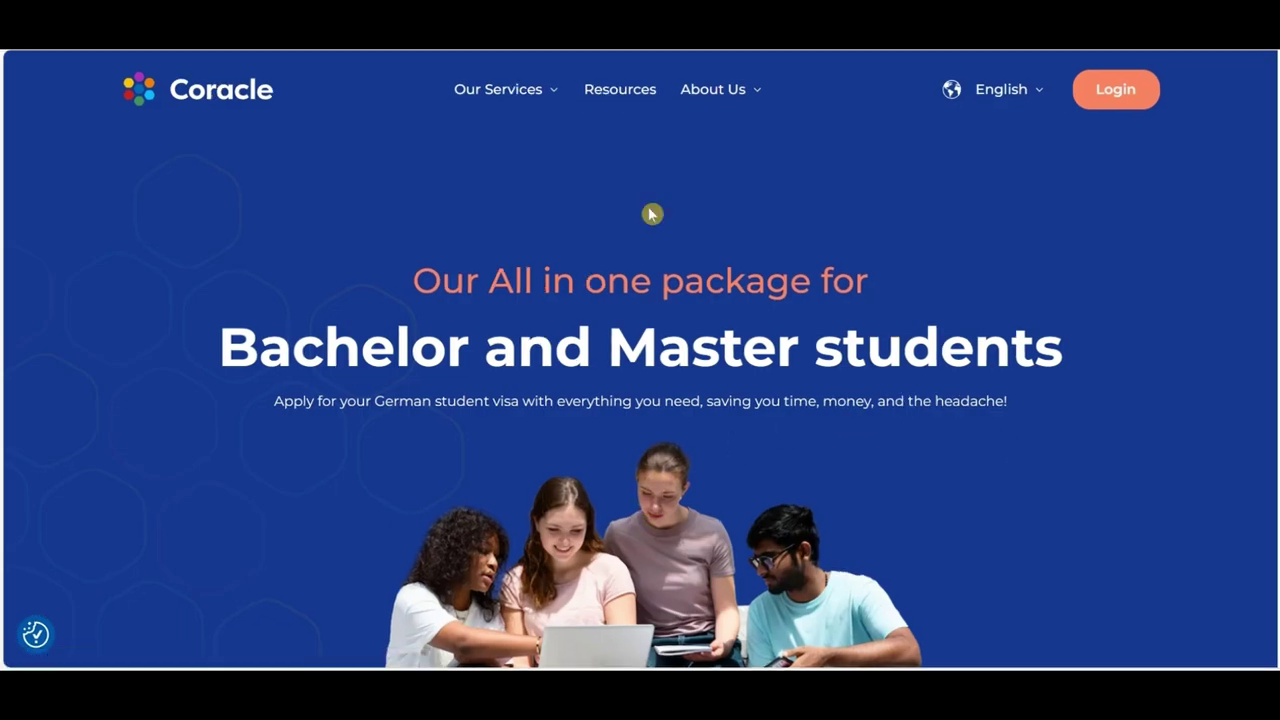
Step: Scroll the Bachelor and Master students page to the 'What is Coracle PRIME UNI ?' section
scroll(652, 214, "down", 6)
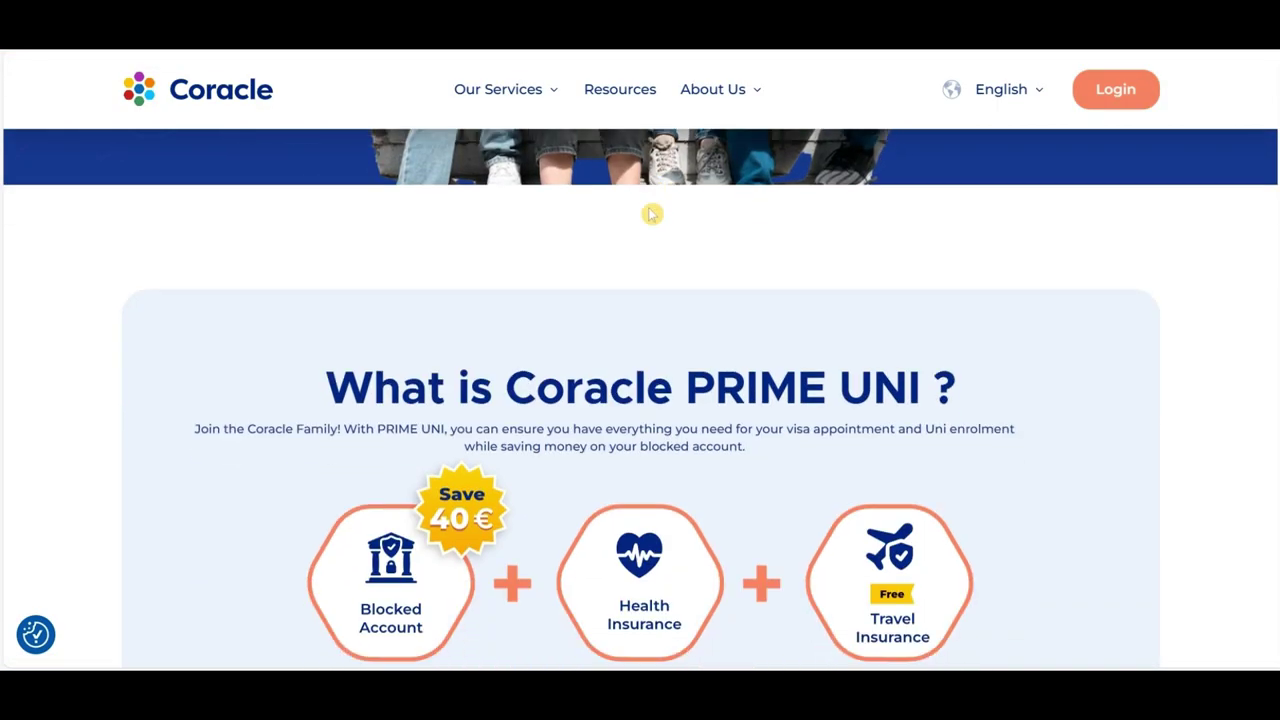
scroll(1108, 320, "down", 1)
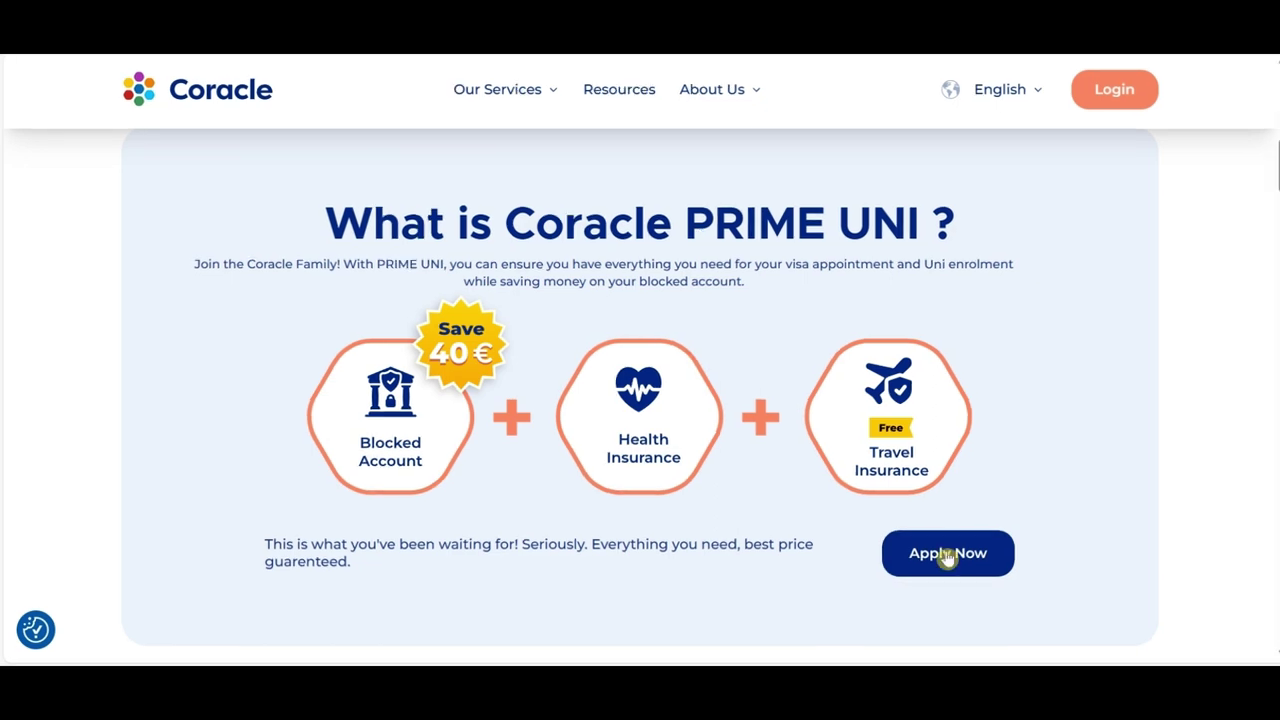
Step: Review the How to Apply insurer comparison and apply with Techniker Krankenkasse
left_click(945, 555)
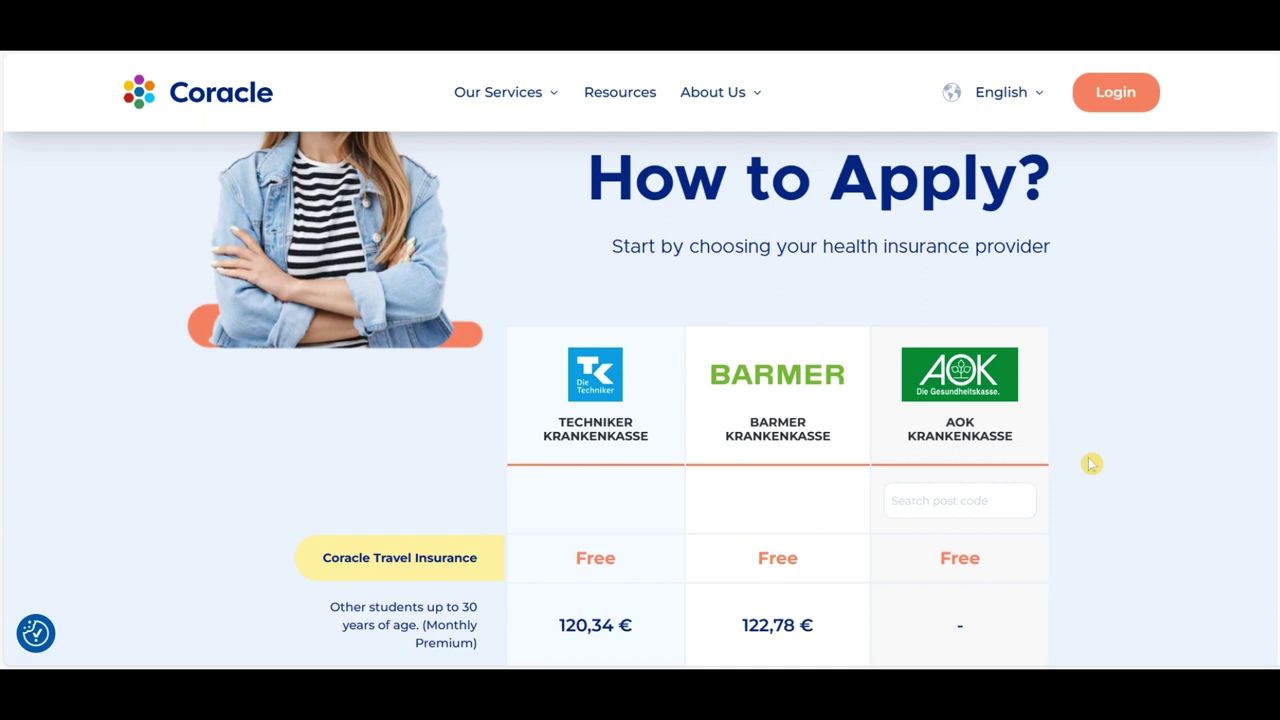
scroll(1080, 443, "down", 2)
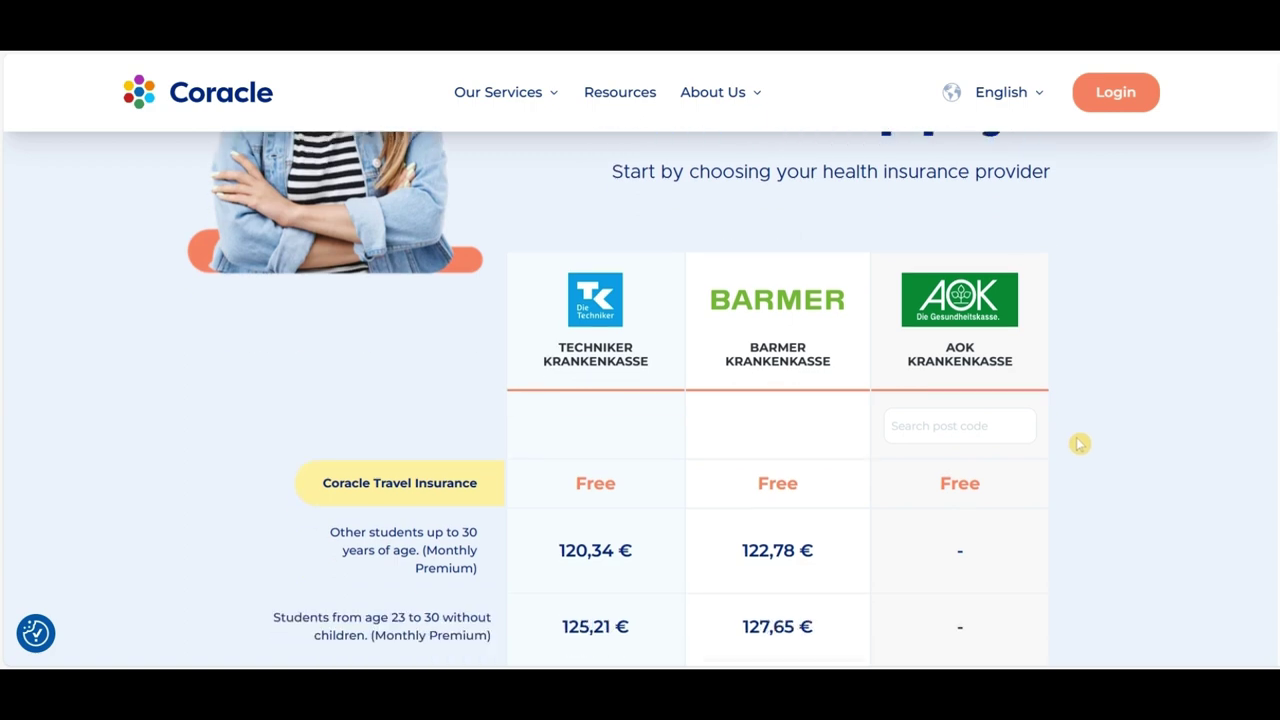
scroll(1124, 438, "down", 4)
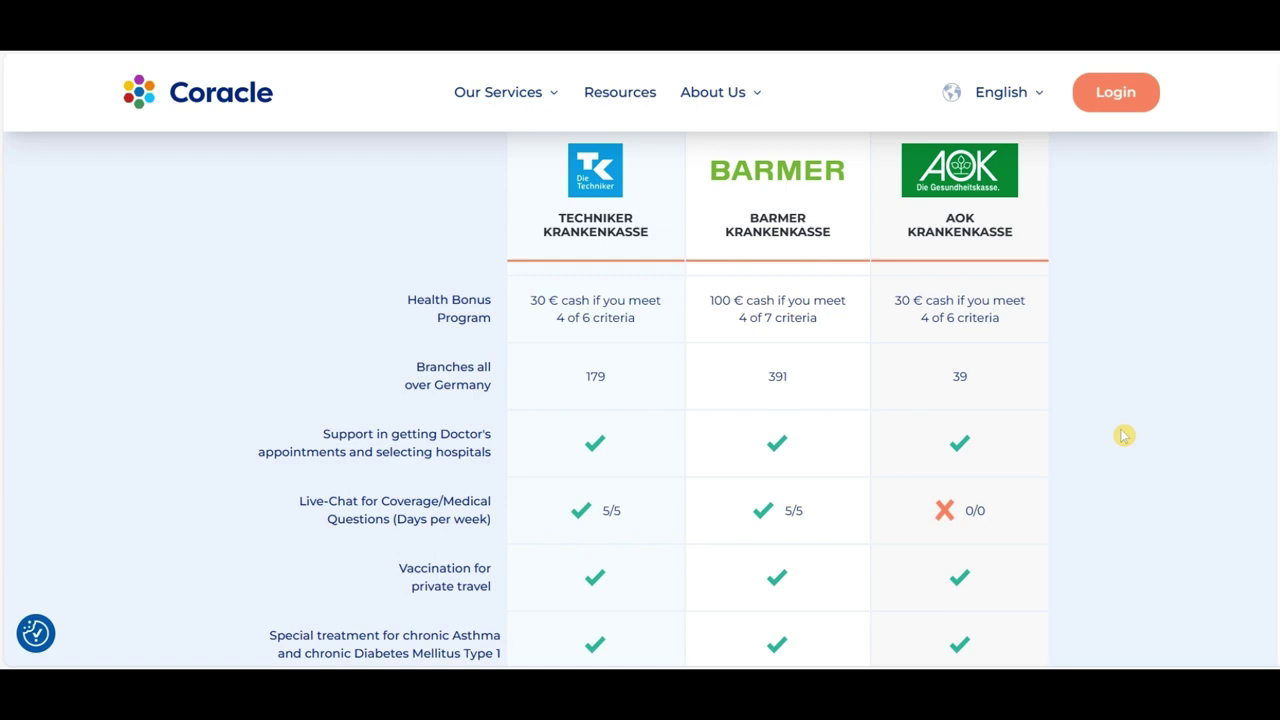
scroll(1124, 436, "down", 6)
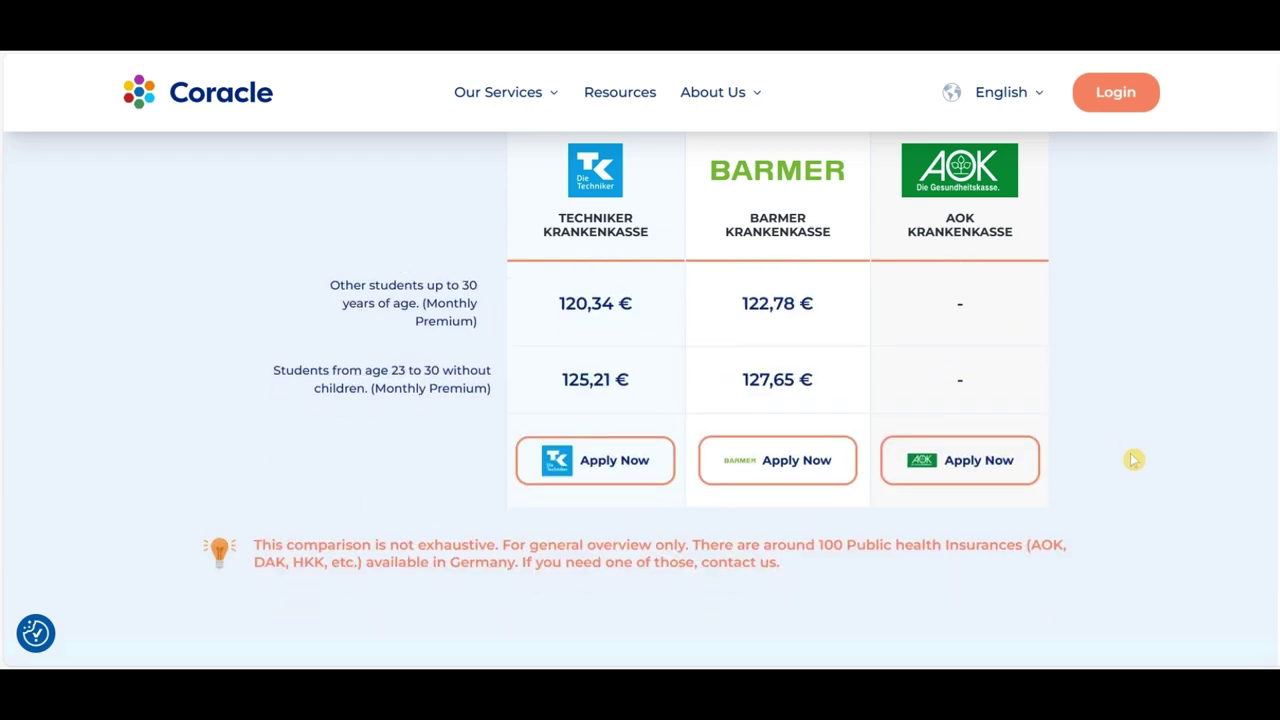
left_click(591, 463)
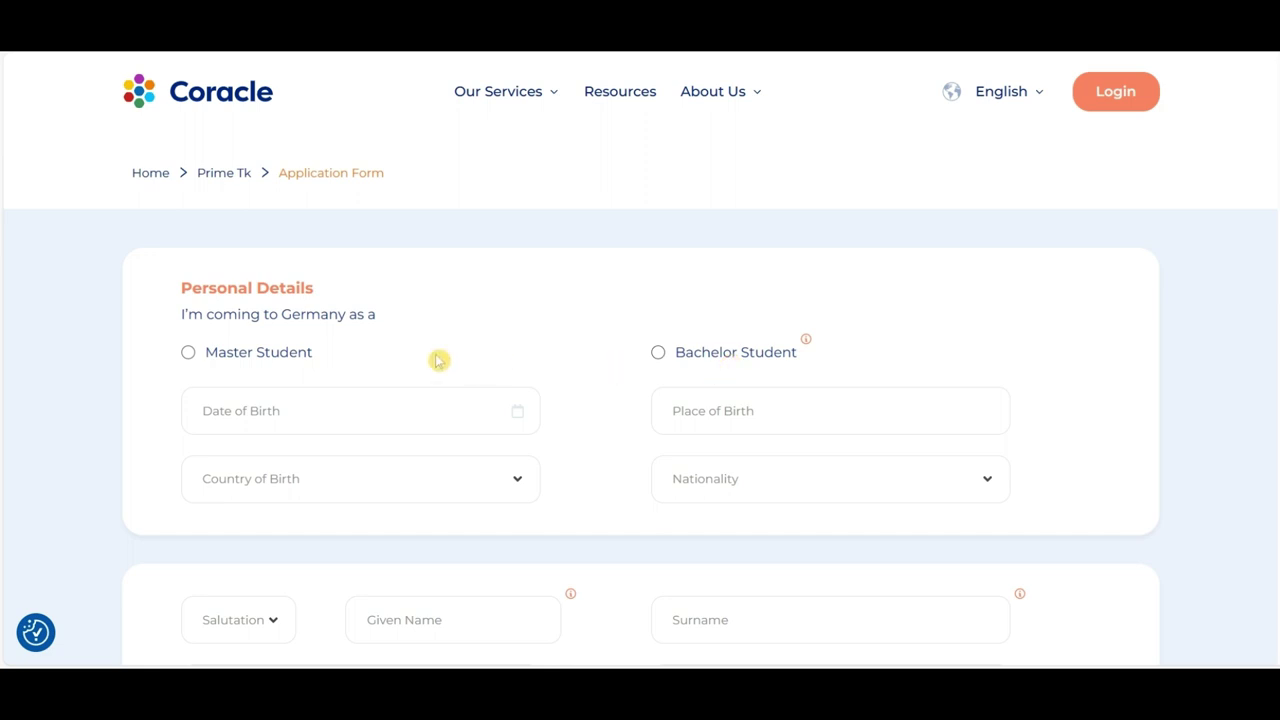
Step: Choose Master Student, date of birth 01.01.2000 and place of birth Colombo
left_click(188, 356)
left_click(451, 420)
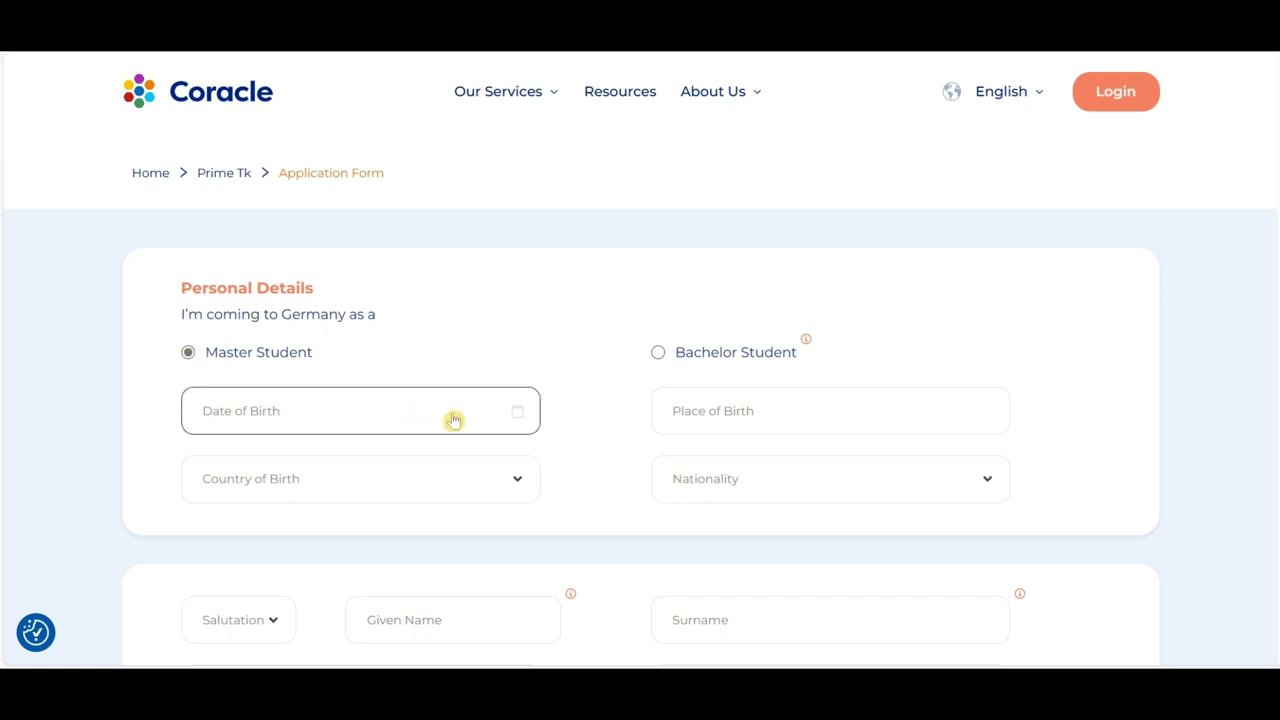
left_click(517, 418)
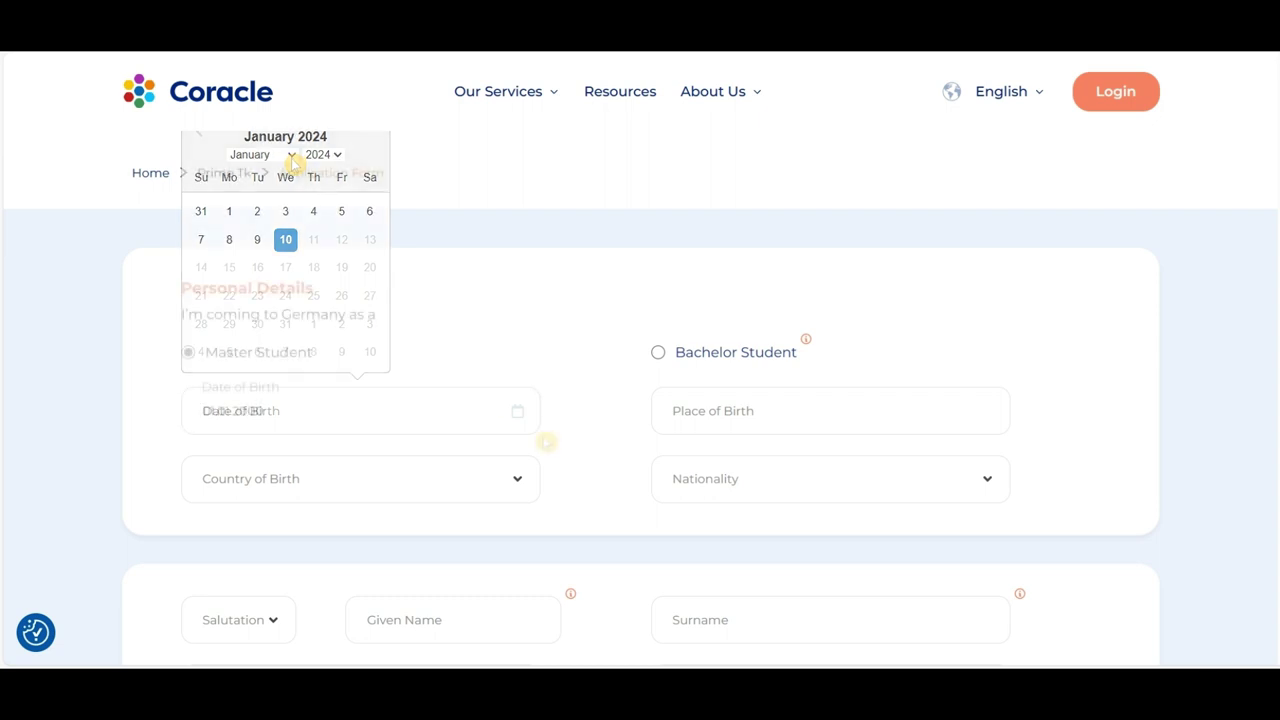
left_click(709, 413)
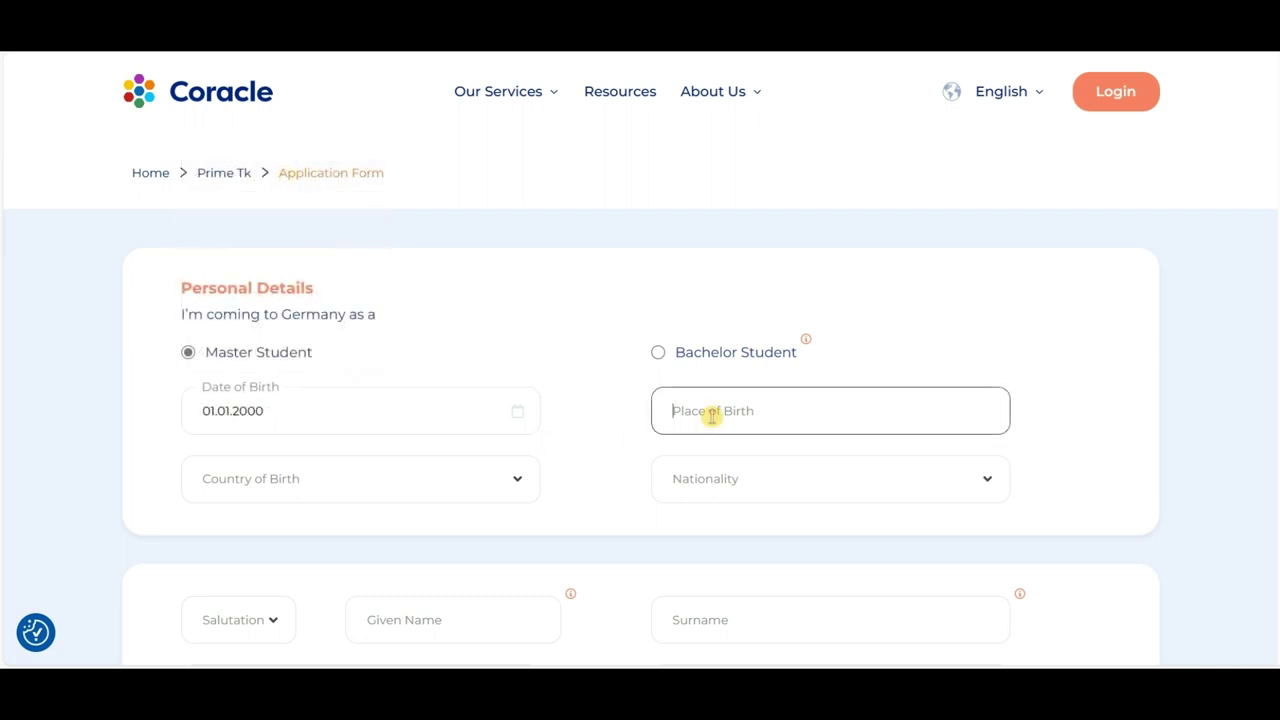
type("Colombo")
Step: Set Sri Lanka as both the country of birth and the nationality
left_click(517, 480)
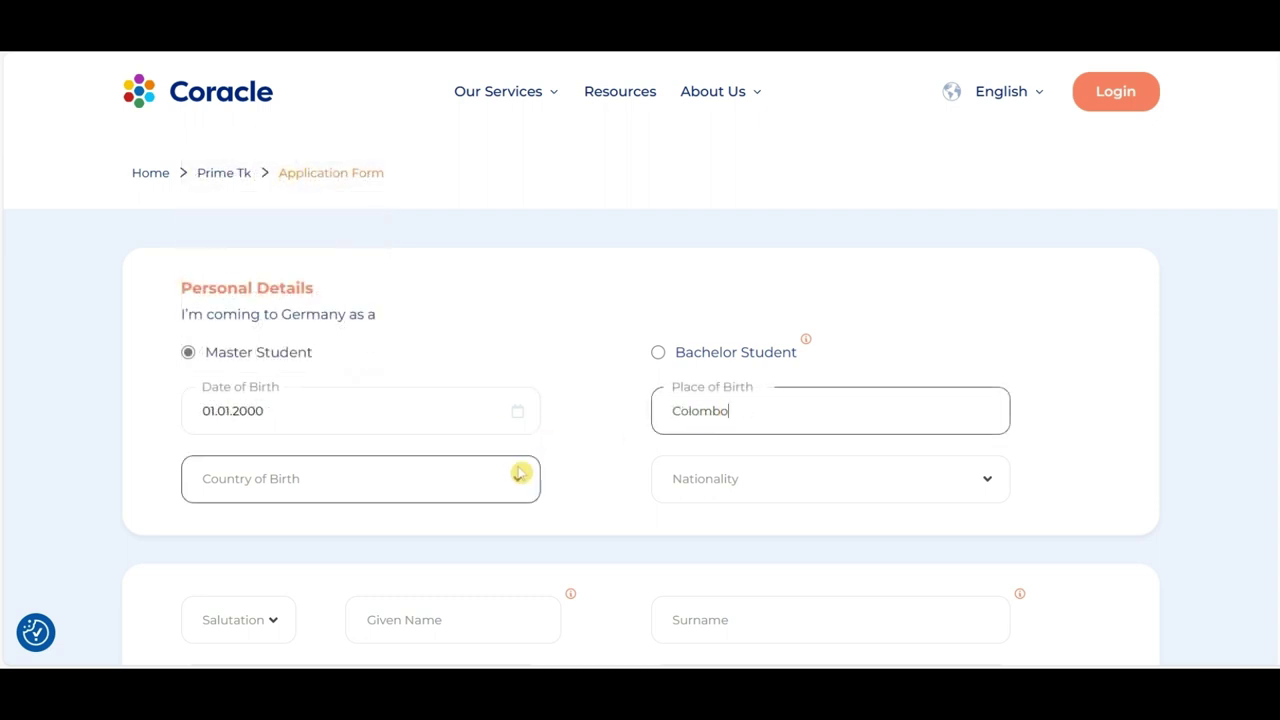
type("sri")
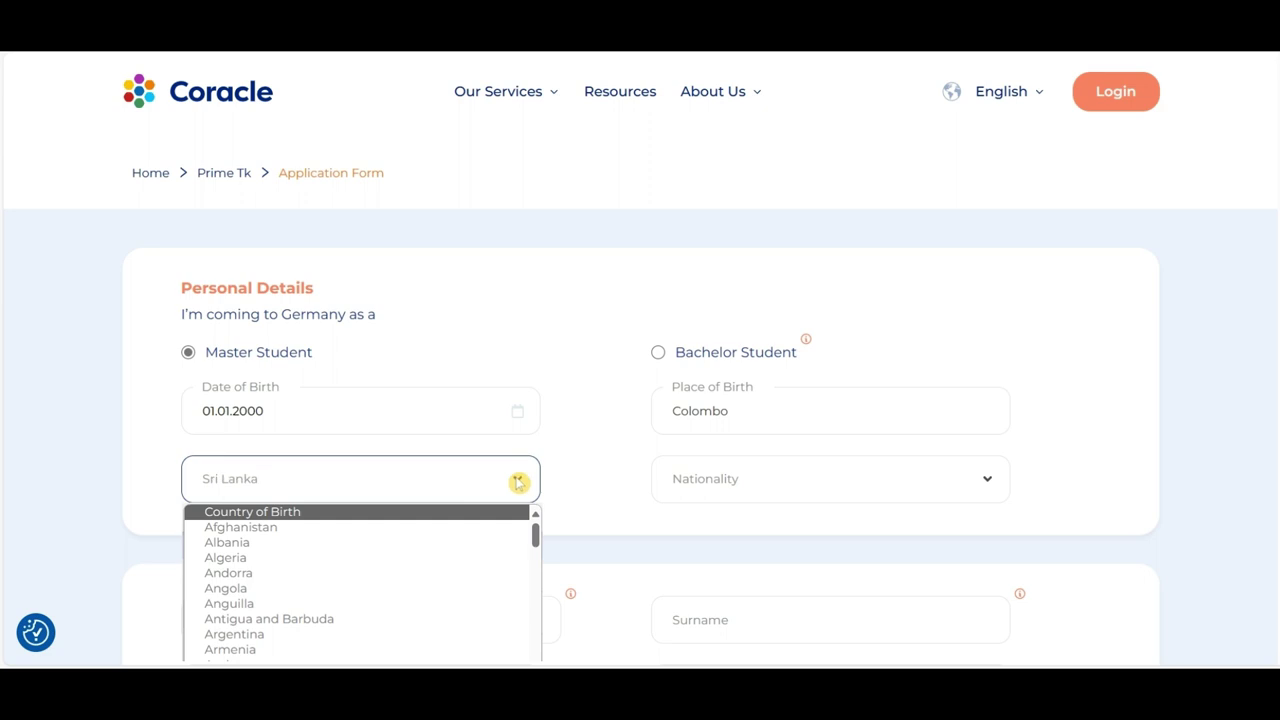
key("Return")
left_click(813, 478)
type("sri")
key("Return")
scroll(613, 479, "down", 3)
Step: Enter the given name, Mr salutation, e-mail address and phone number with country code
left_click(443, 340)
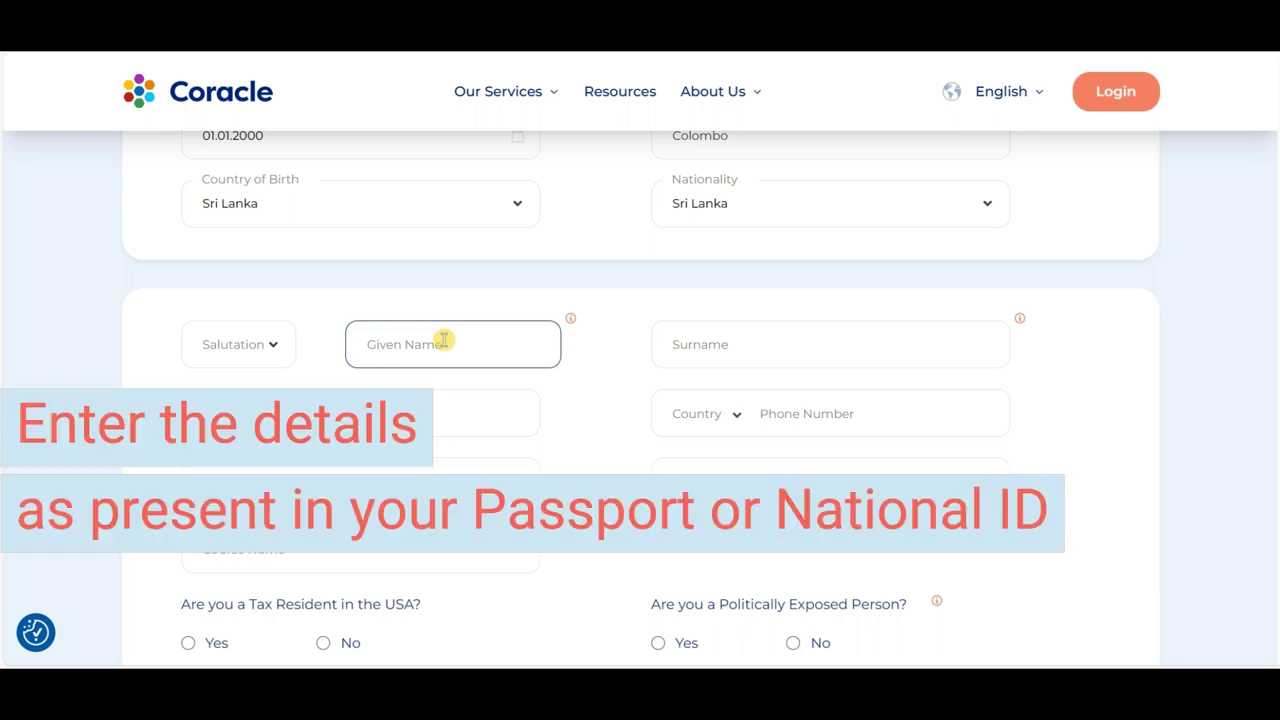
type("Abc")
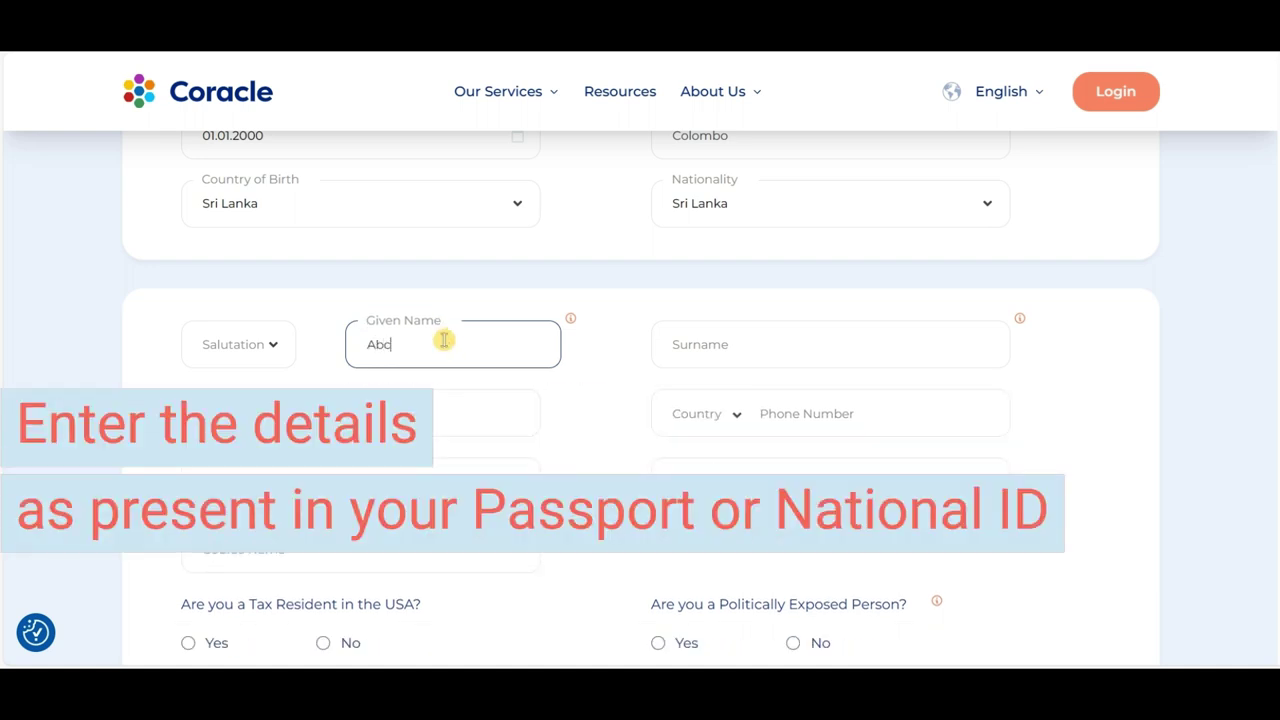
left_click(278, 345)
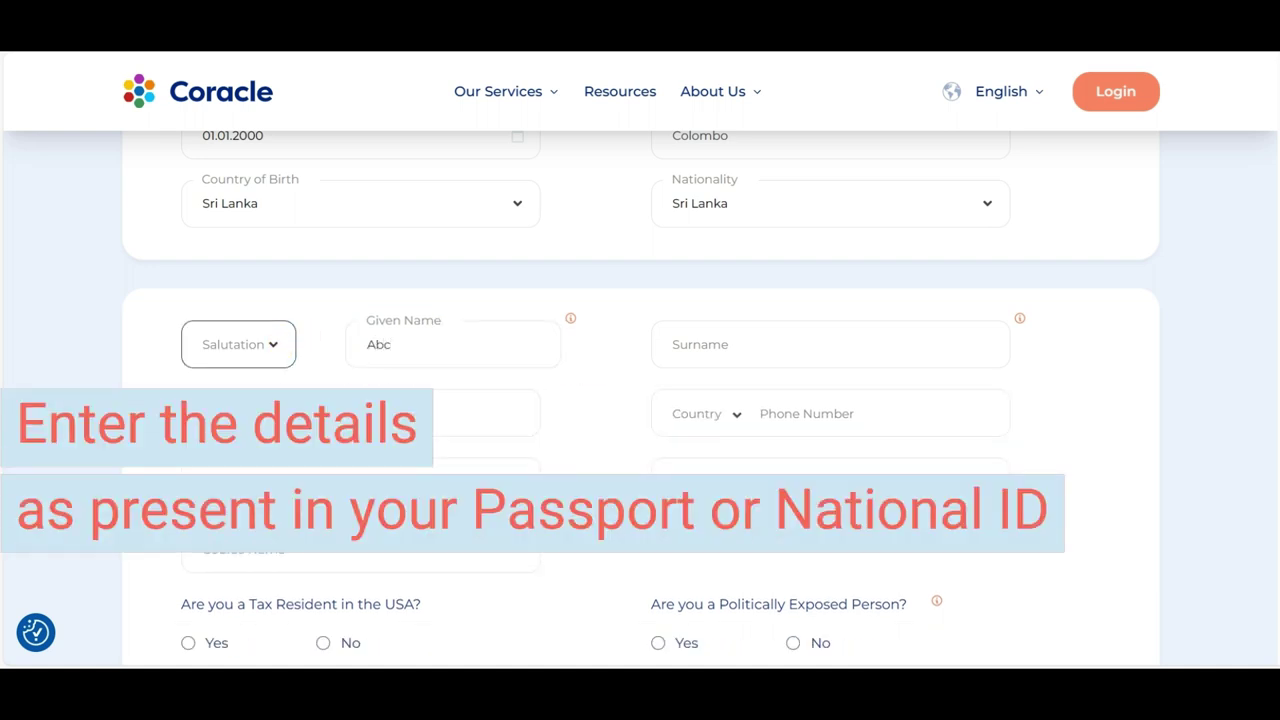
key("m")
left_click(443, 360)
left_click(686, 346)
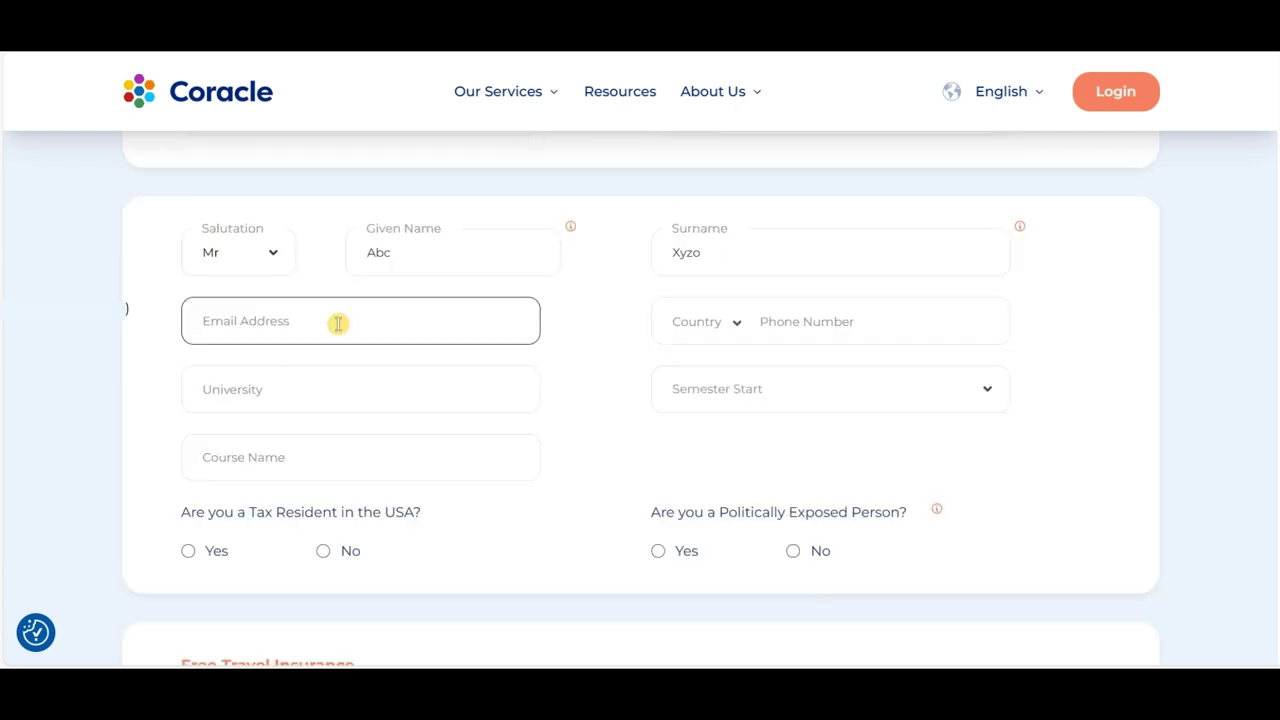
left_click(705, 320)
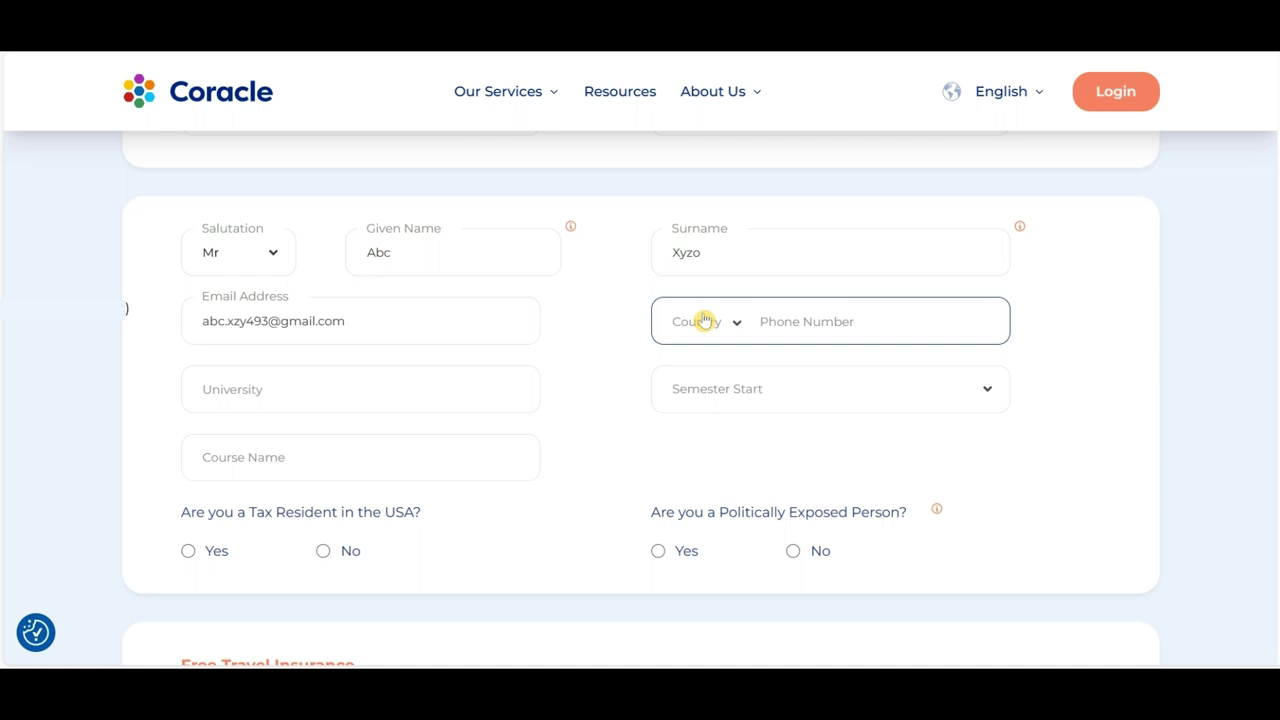
left_click(780, 315)
type("111111111111111")
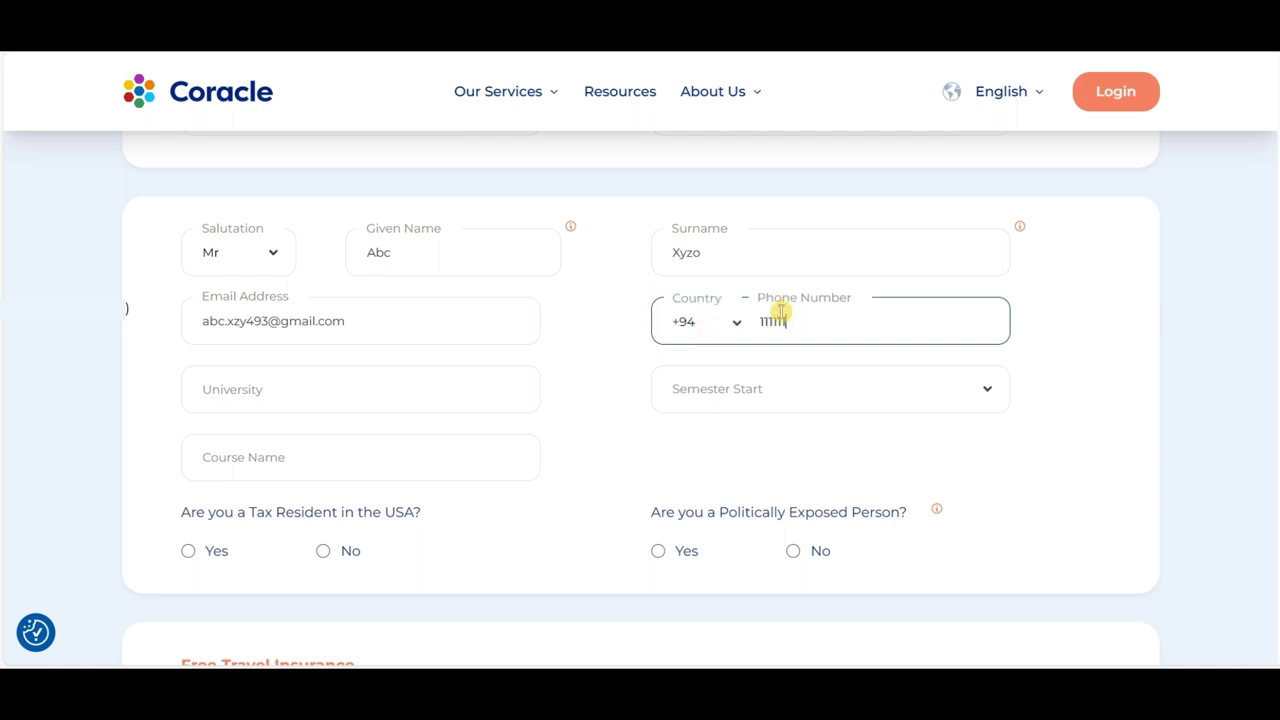
Step: Enter university Technische Universitat Munchen, Winter Semester 2024 start and course Computational Mechanics
left_click(289, 406)
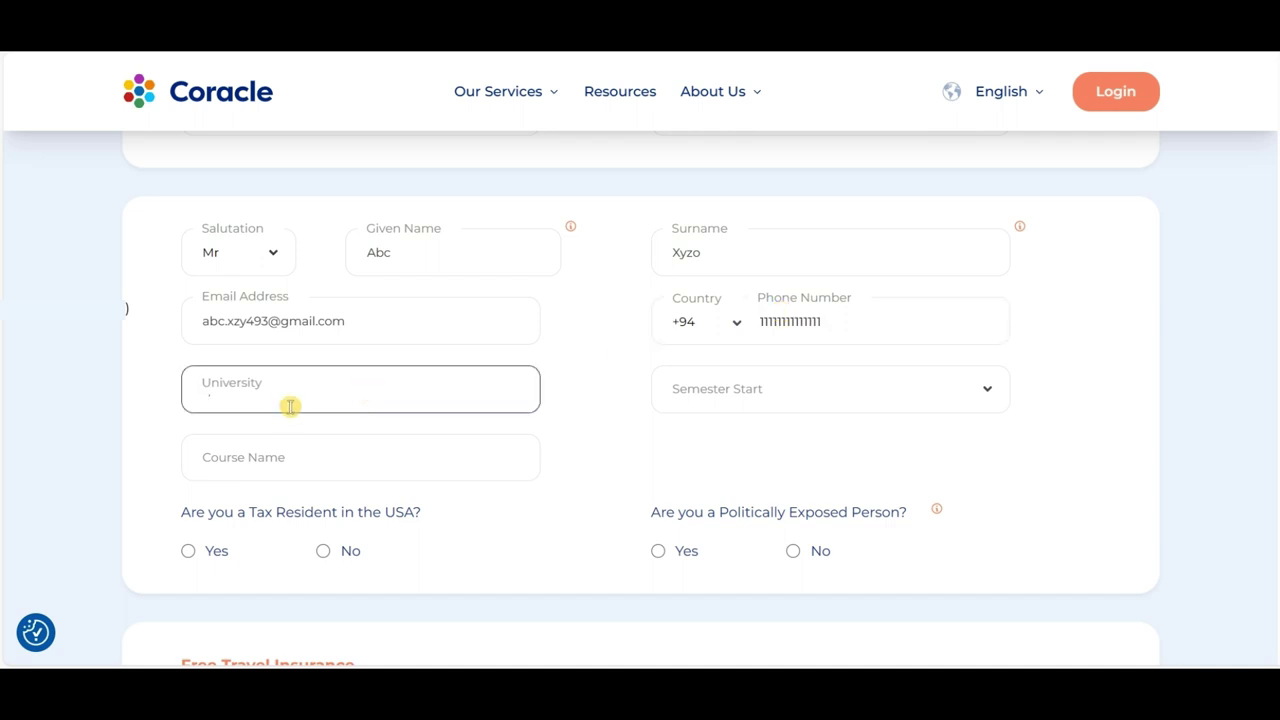
type("Technische Universitat Munchen")
left_click(805, 400)
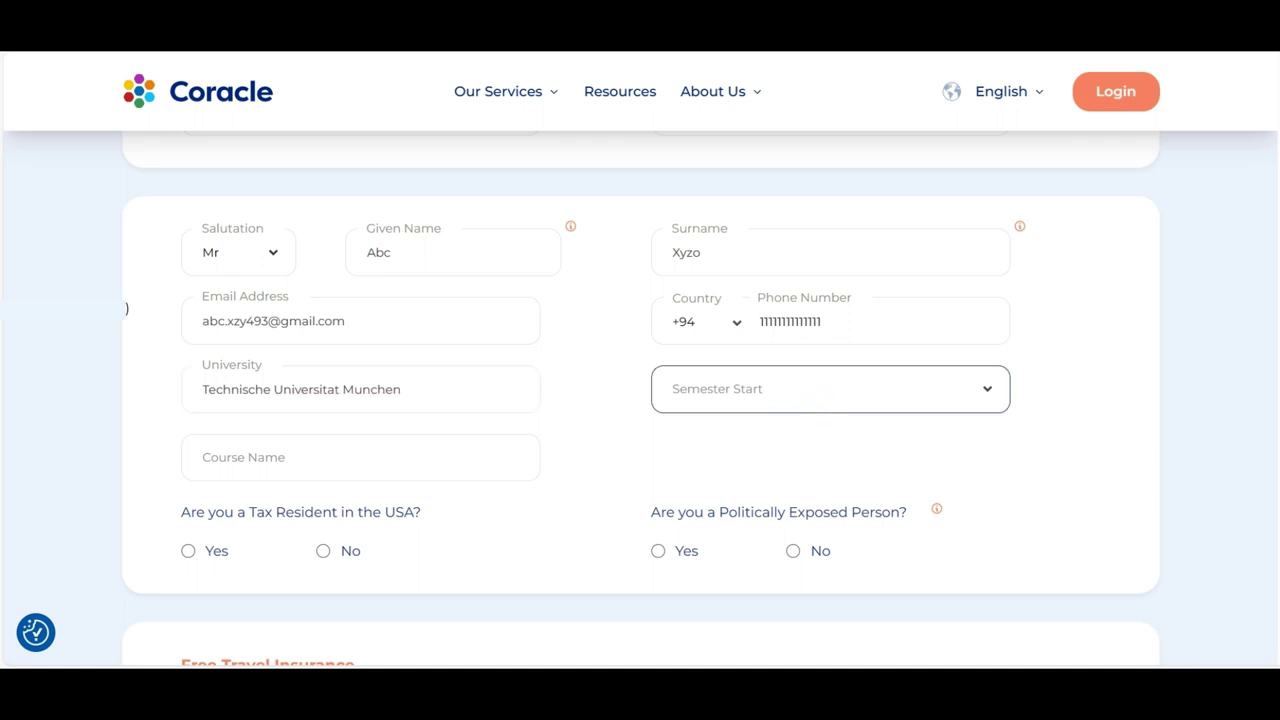
left_click(822, 408)
left_click(837, 453)
left_click(296, 456)
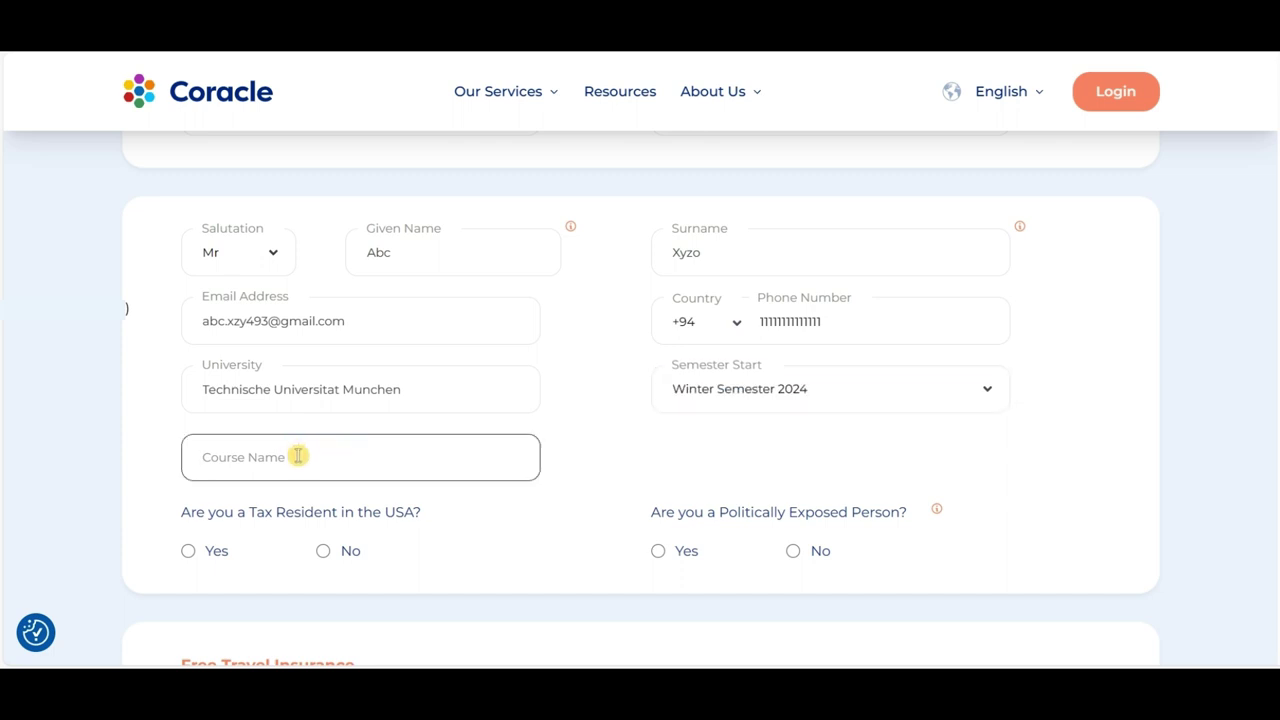
type("Computational Mechanics")
Step: Answer No to both US tax residency and politically exposed person
scroll(445, 425, "down", 1)
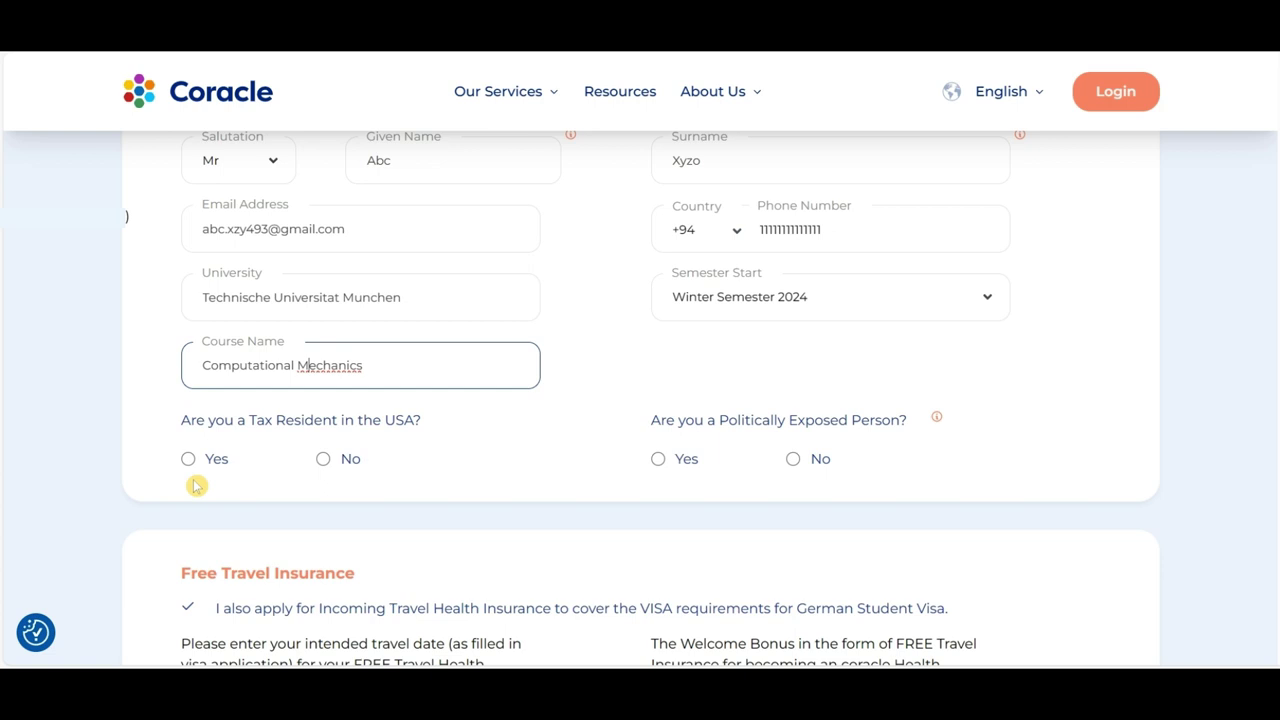
left_click(323, 459)
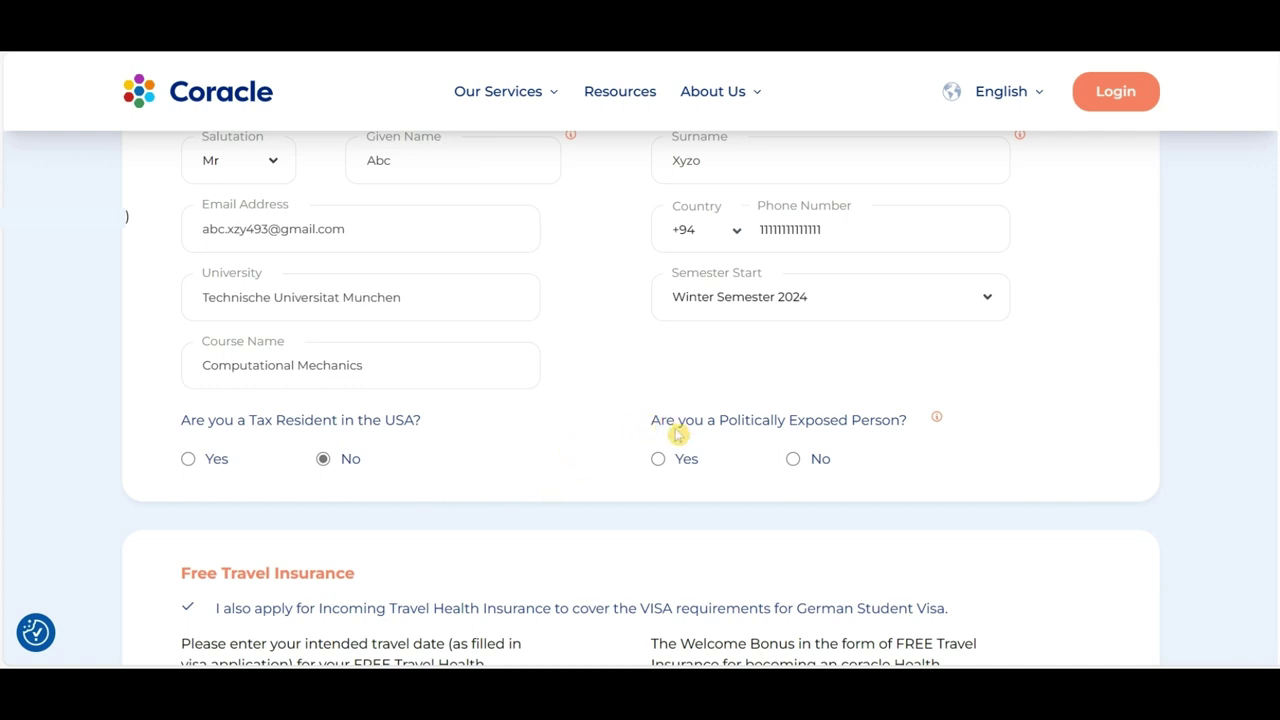
left_click(794, 460)
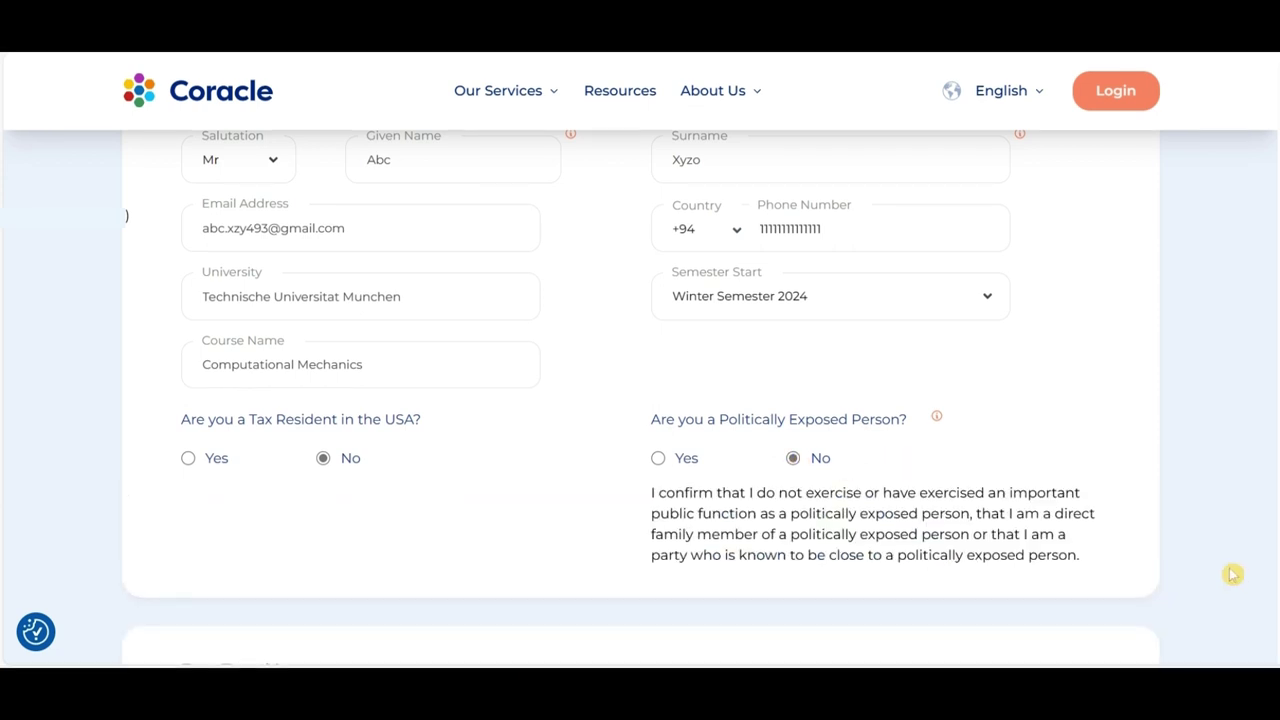
Step: Pick the Free Travel Insurance start date from the Travel Start Date calendar
scroll(1233, 574, "down", 2)
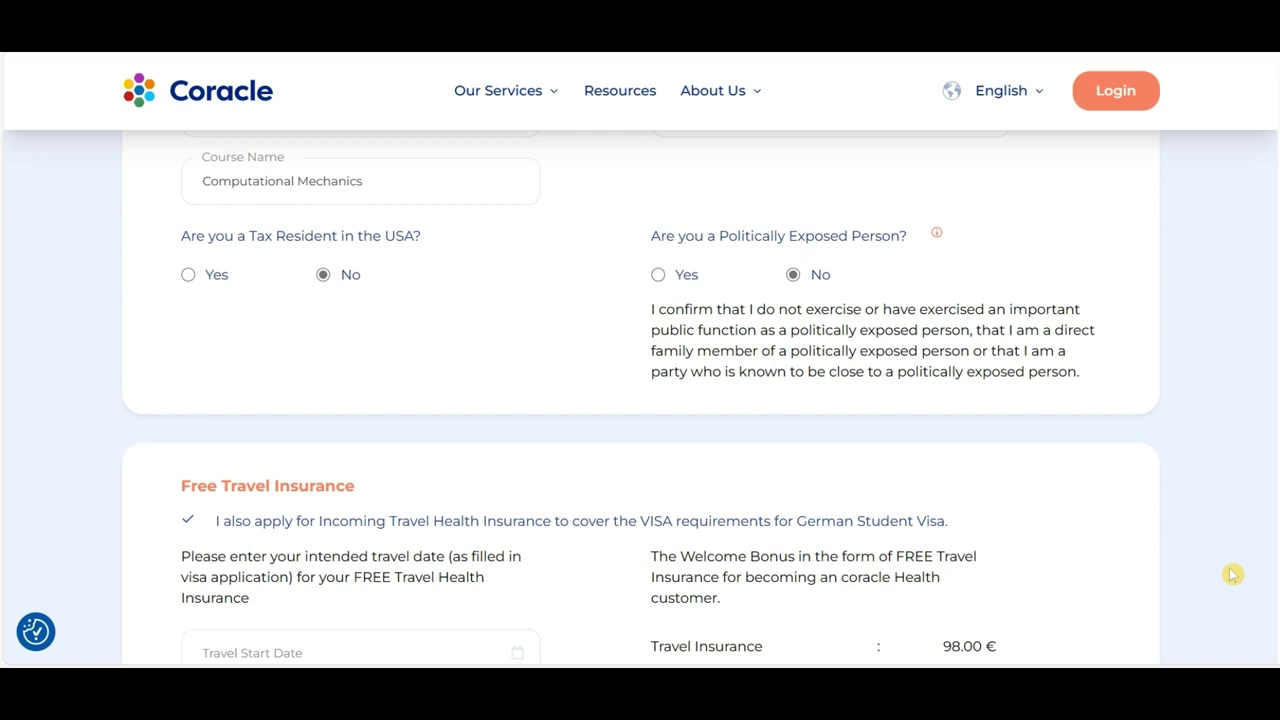
scroll(1233, 574, "down", 1)
scroll(1233, 574, "down", 1)
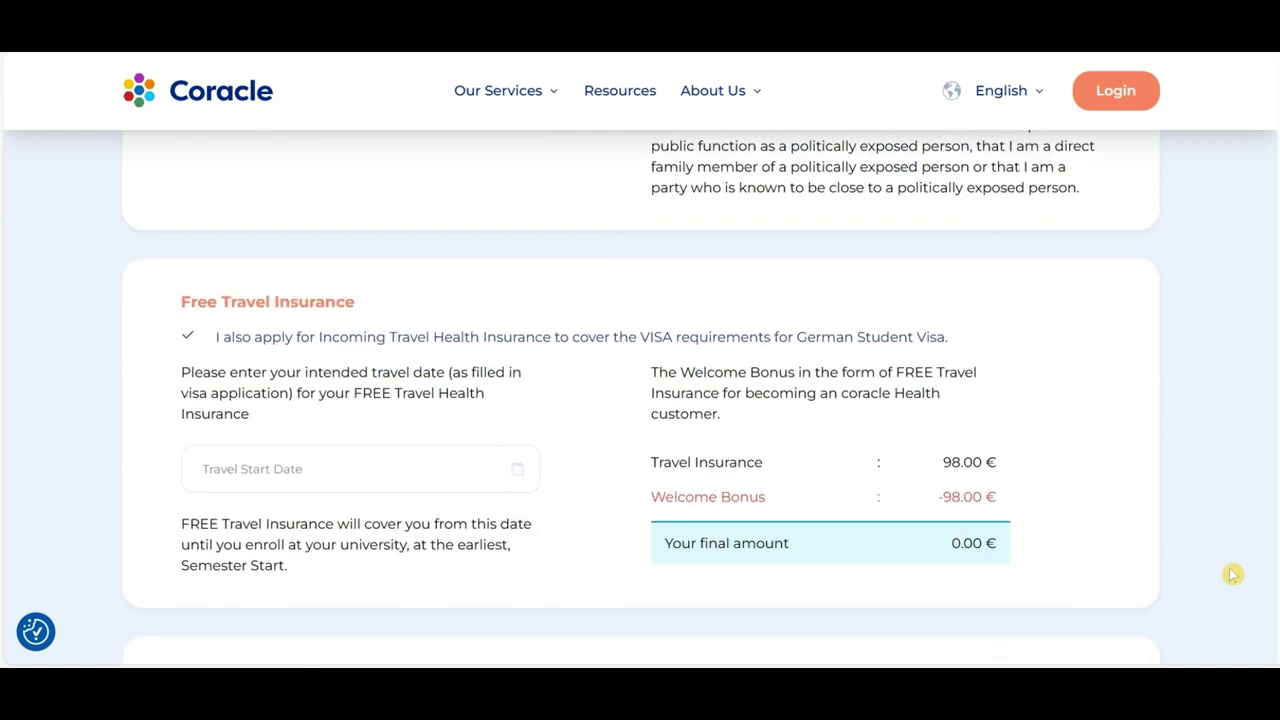
left_click(517, 476)
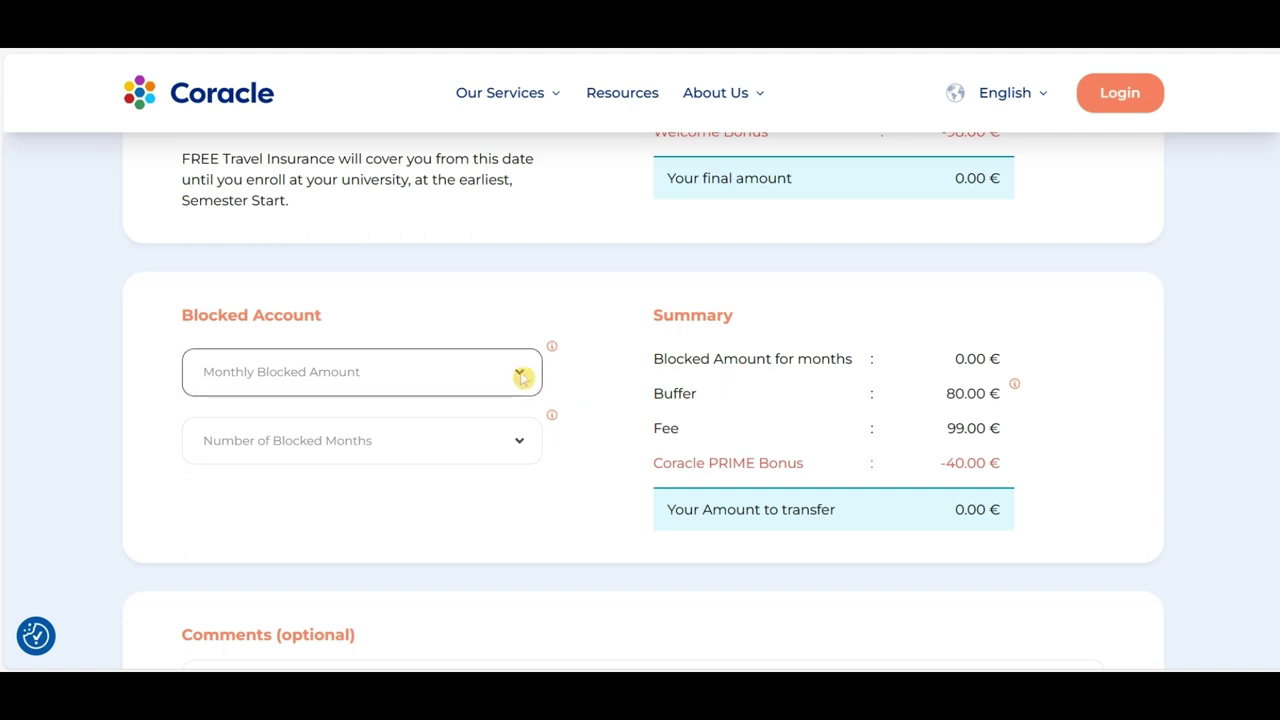
Step: Set the monthly blocked amount to 934 € and the blocked period to 12 months
left_click(522, 376)
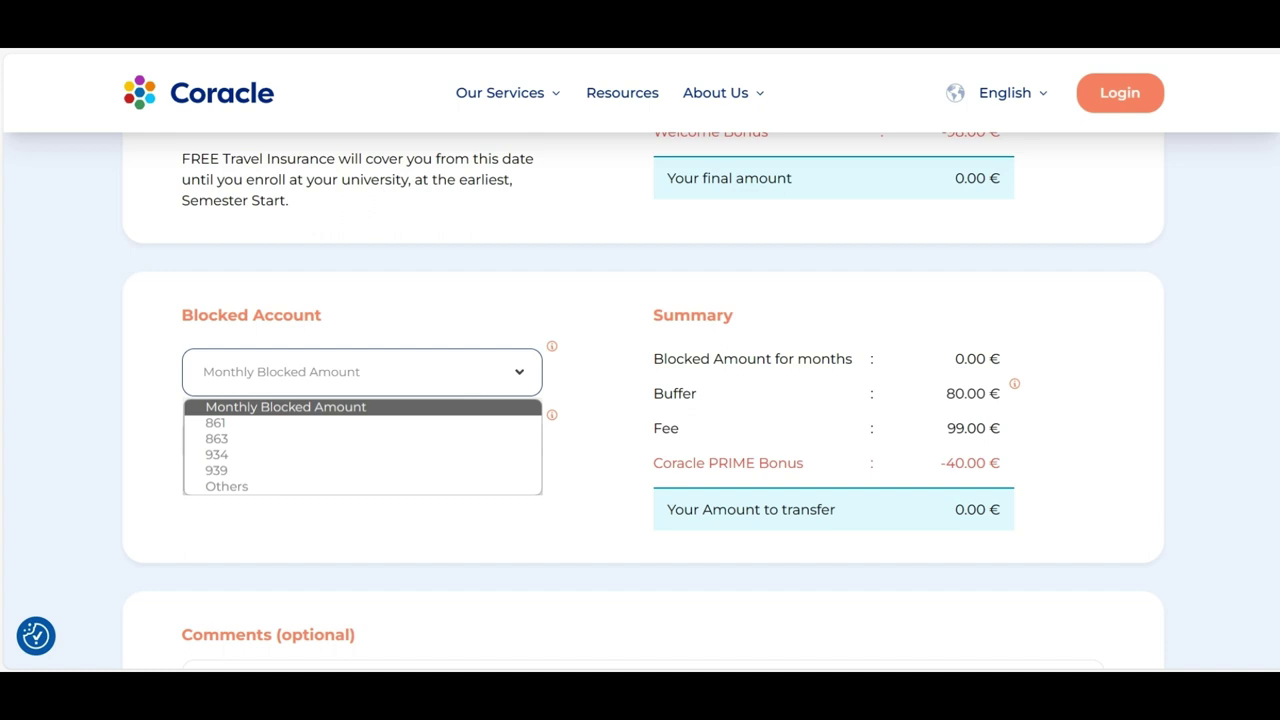
left_click(216, 454)
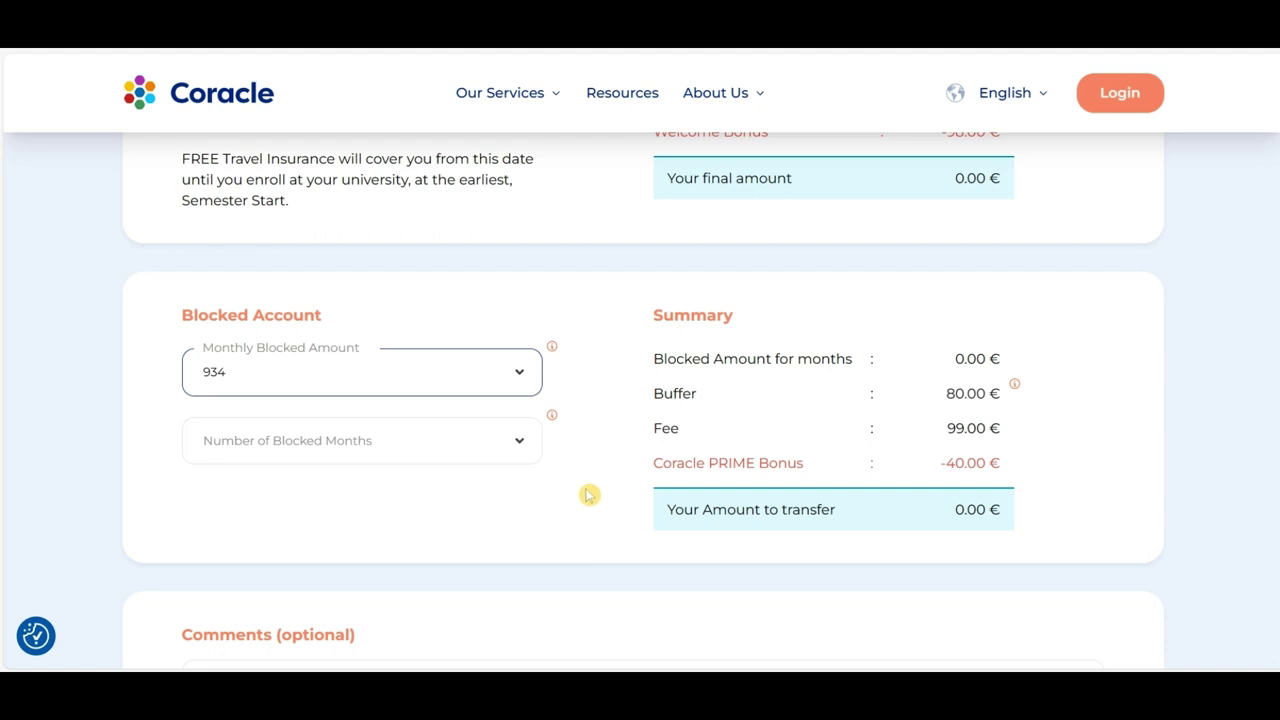
left_click(521, 443)
left_click(521, 444)
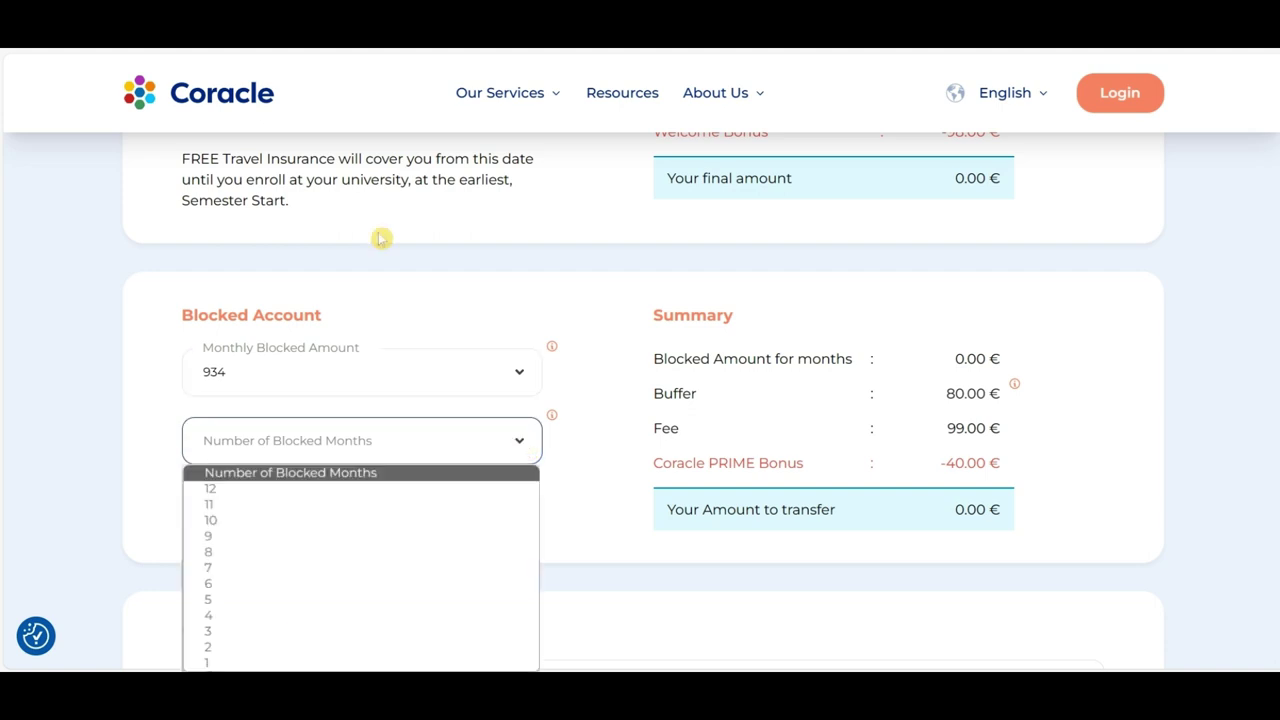
left_click(210, 488)
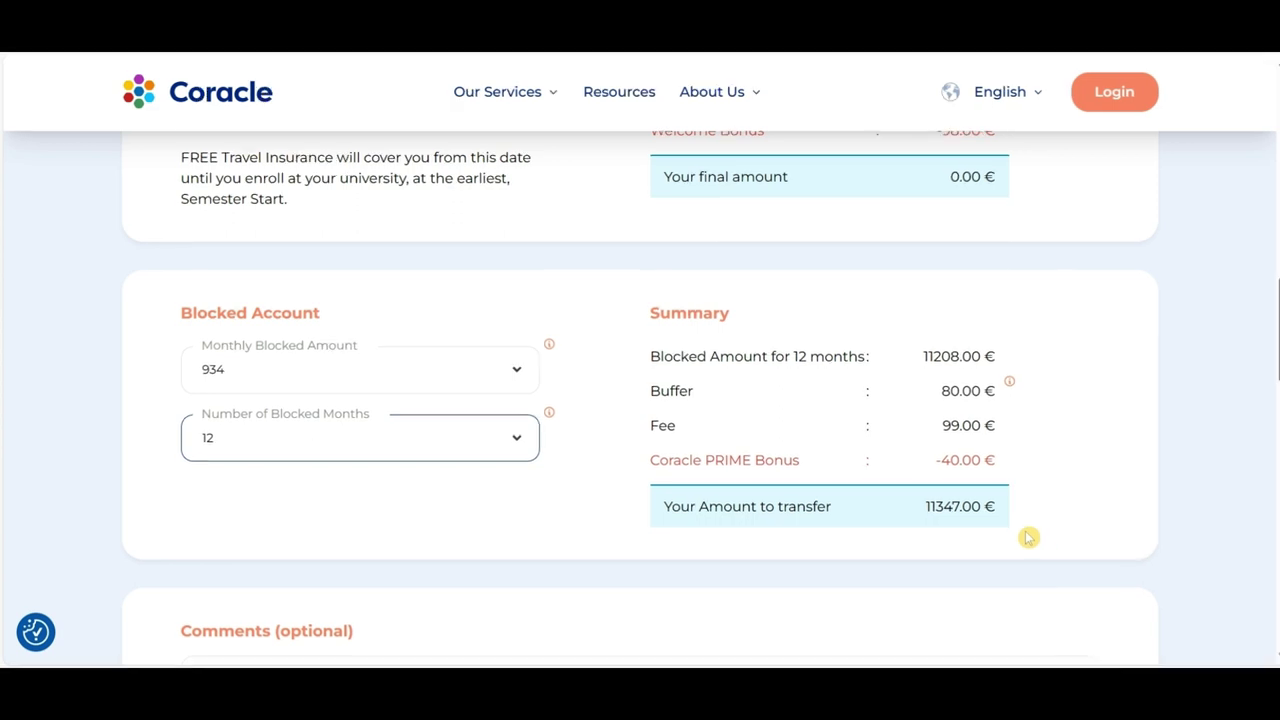
scroll(1174, 499, "down", 3)
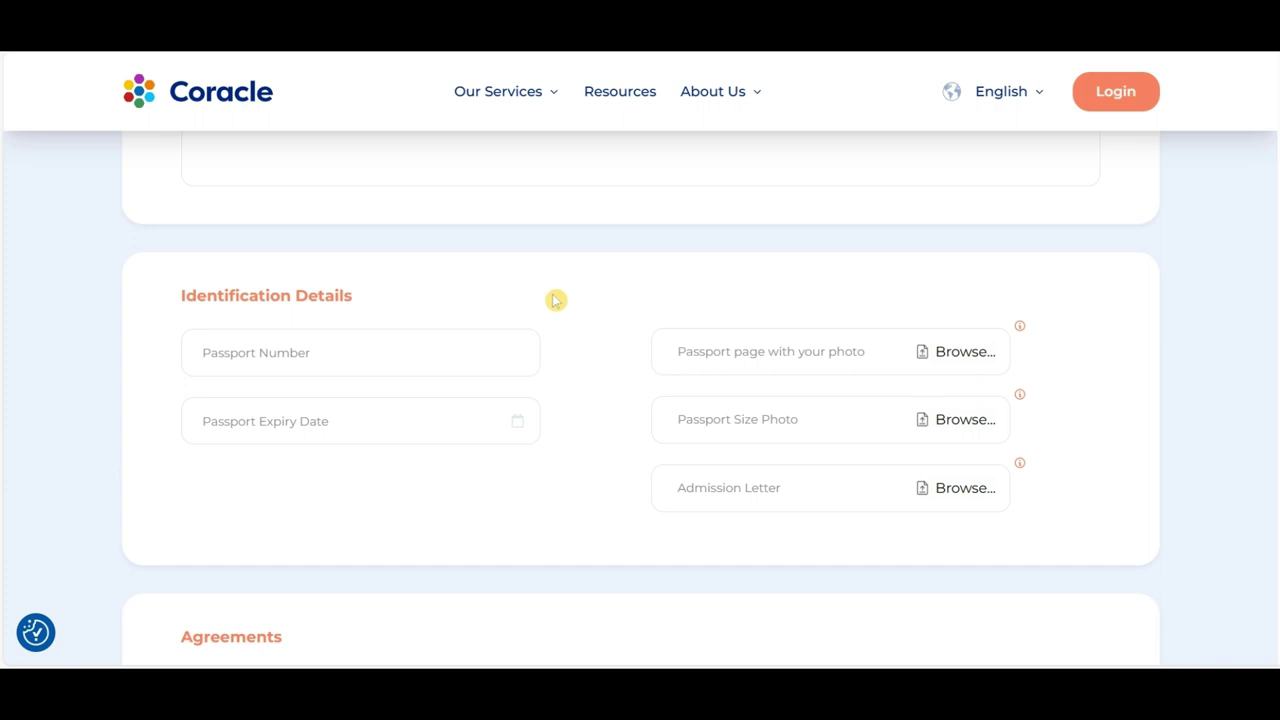
Step: Enter the passport number and set its expiry date to 31.12.2029
left_click(474, 334)
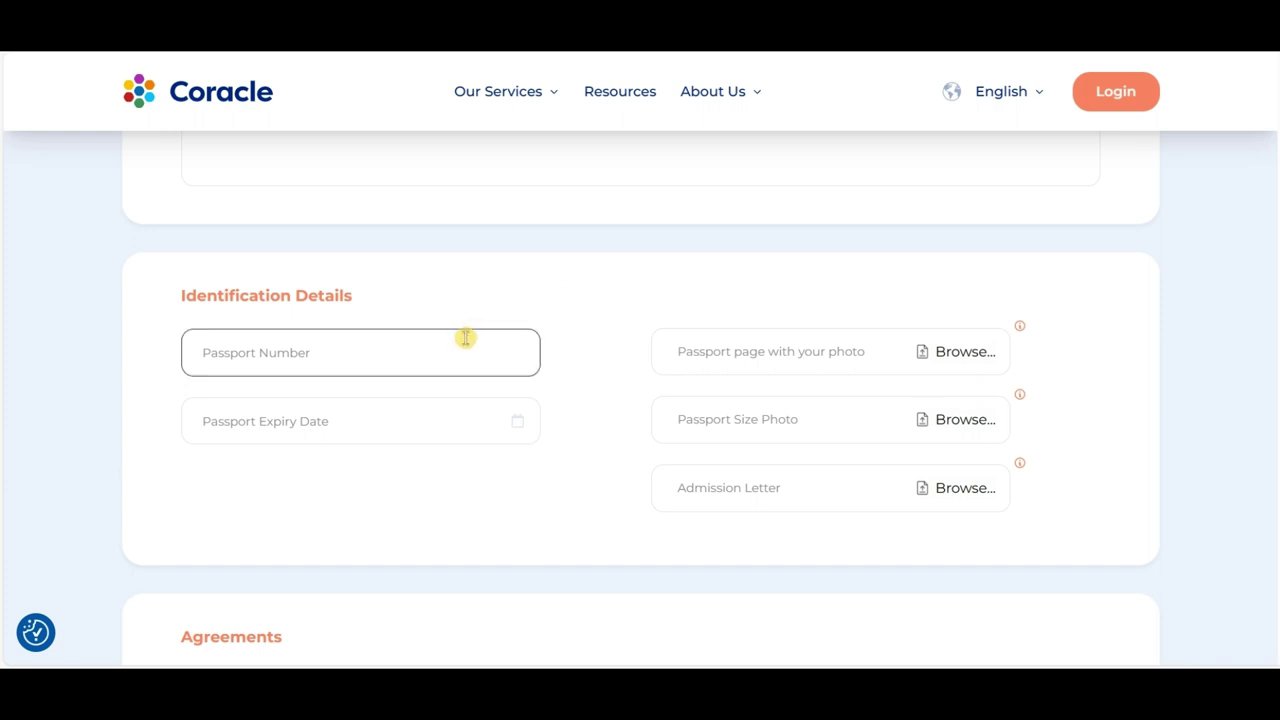
type("pbjhd")
left_click(517, 421)
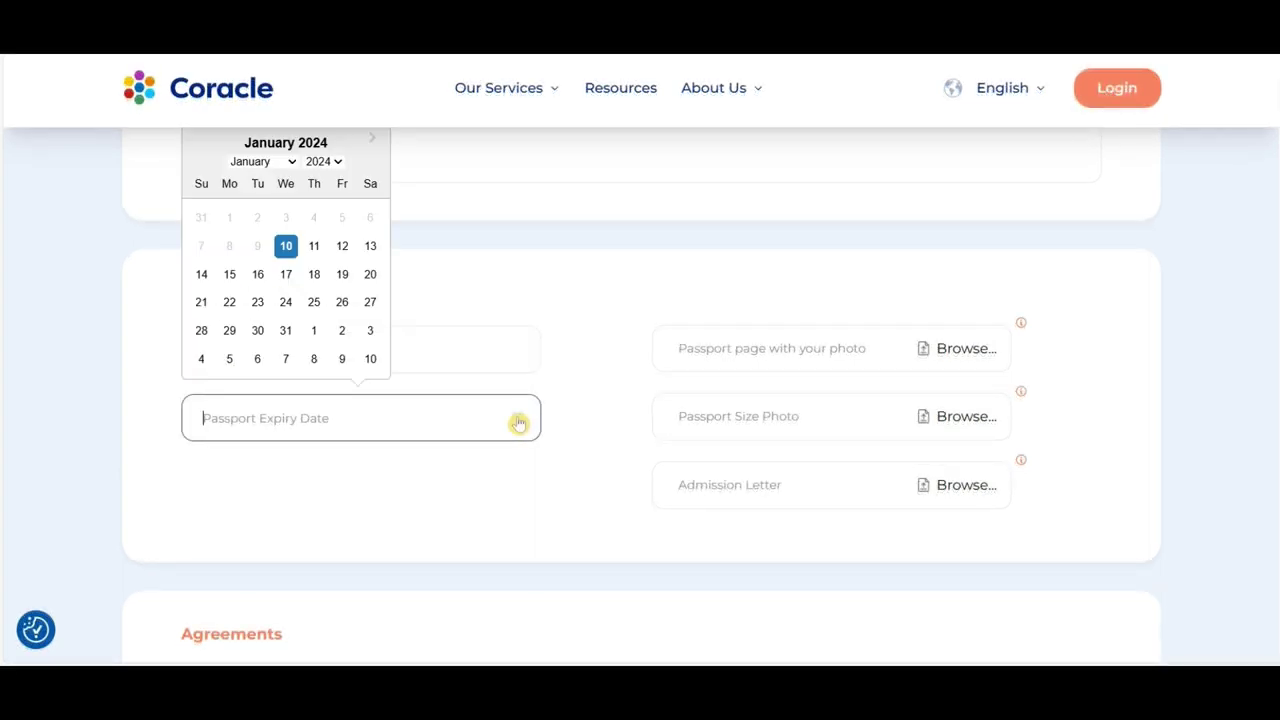
left_click(336, 163)
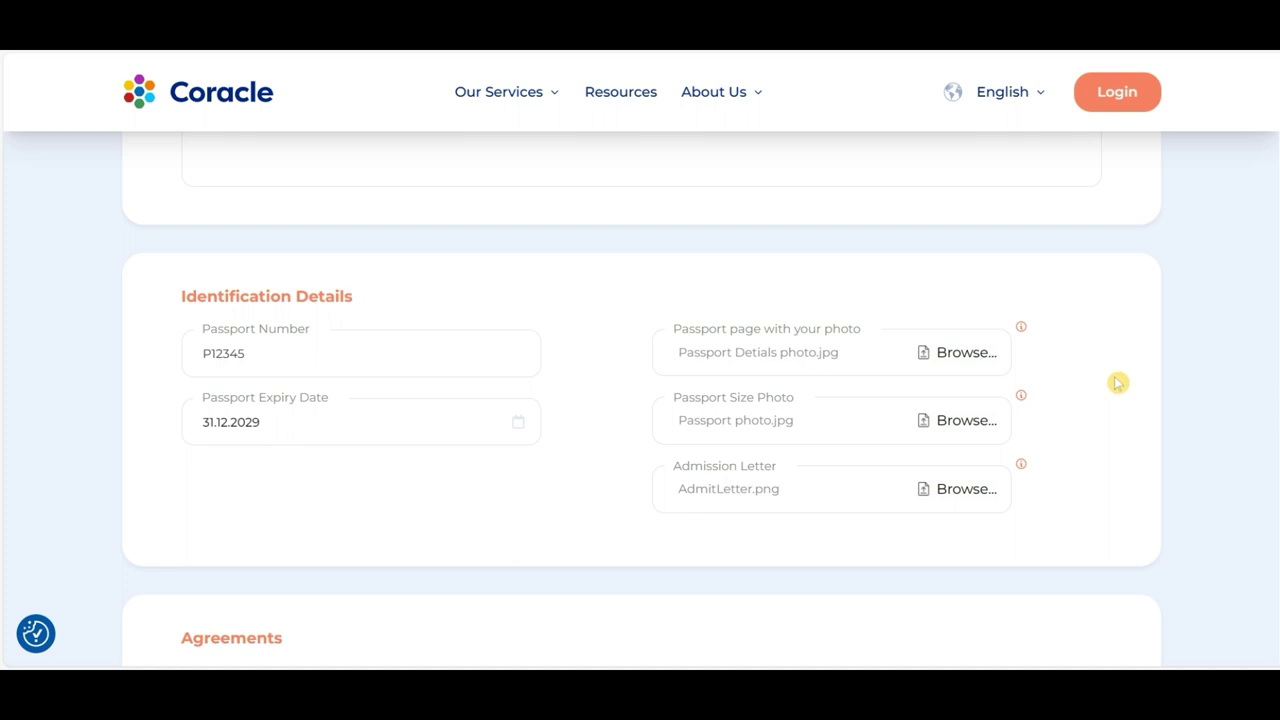
scroll(1117, 383, "down", 4)
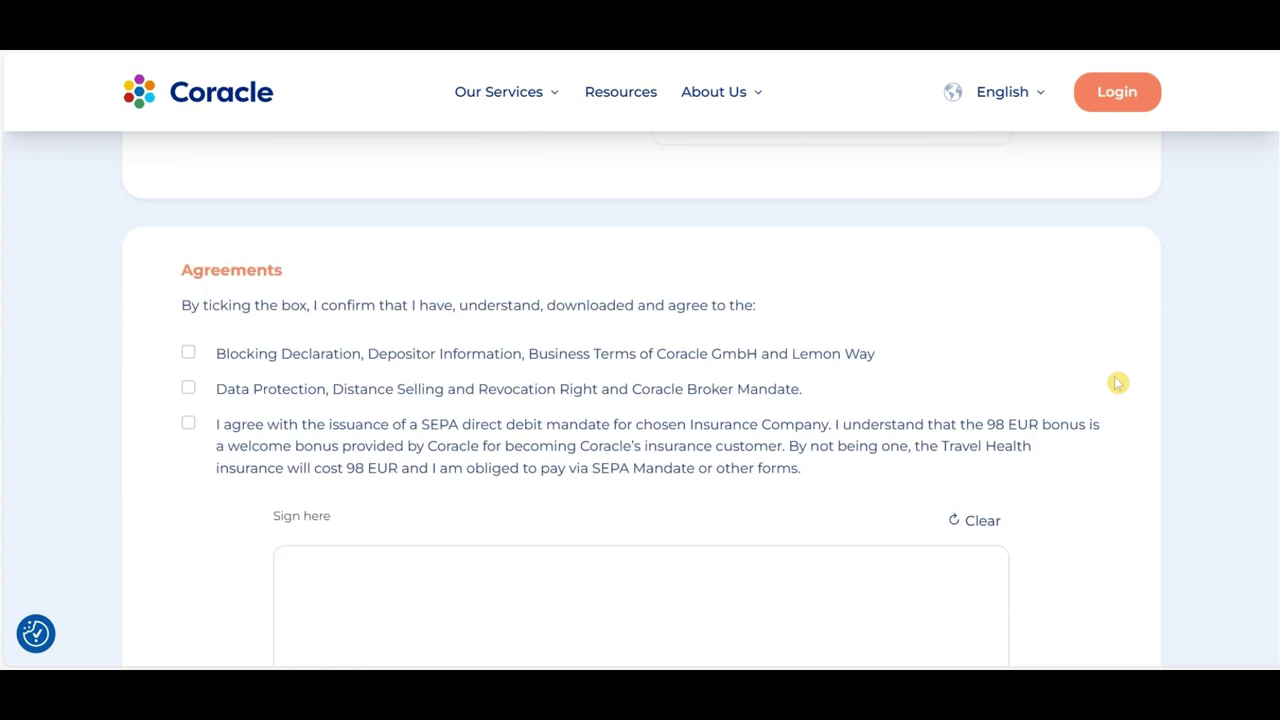
Step: Tick the three agreement checkboxes, draw a signature in the Sign here box, and Apply
scroll(1126, 357, "down", 1)
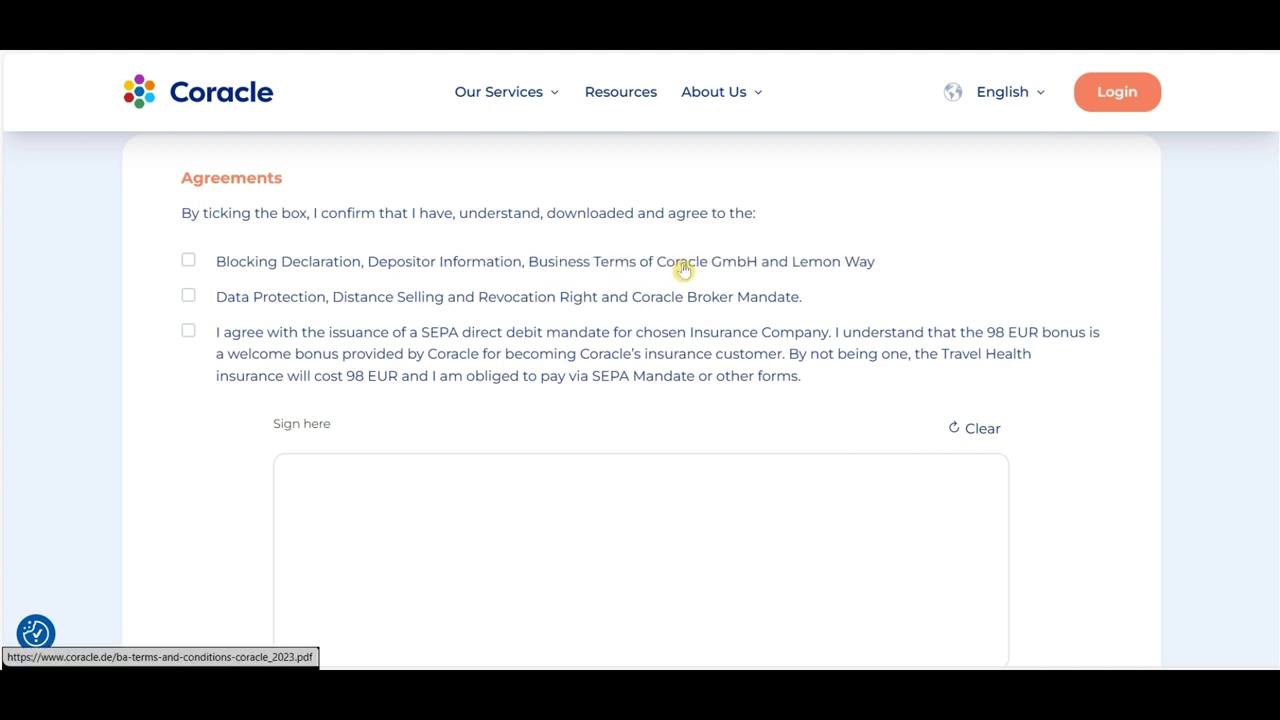
left_click(189, 262)
left_click(189, 296)
left_click(189, 331)
scroll(398, 378, "down", 3)
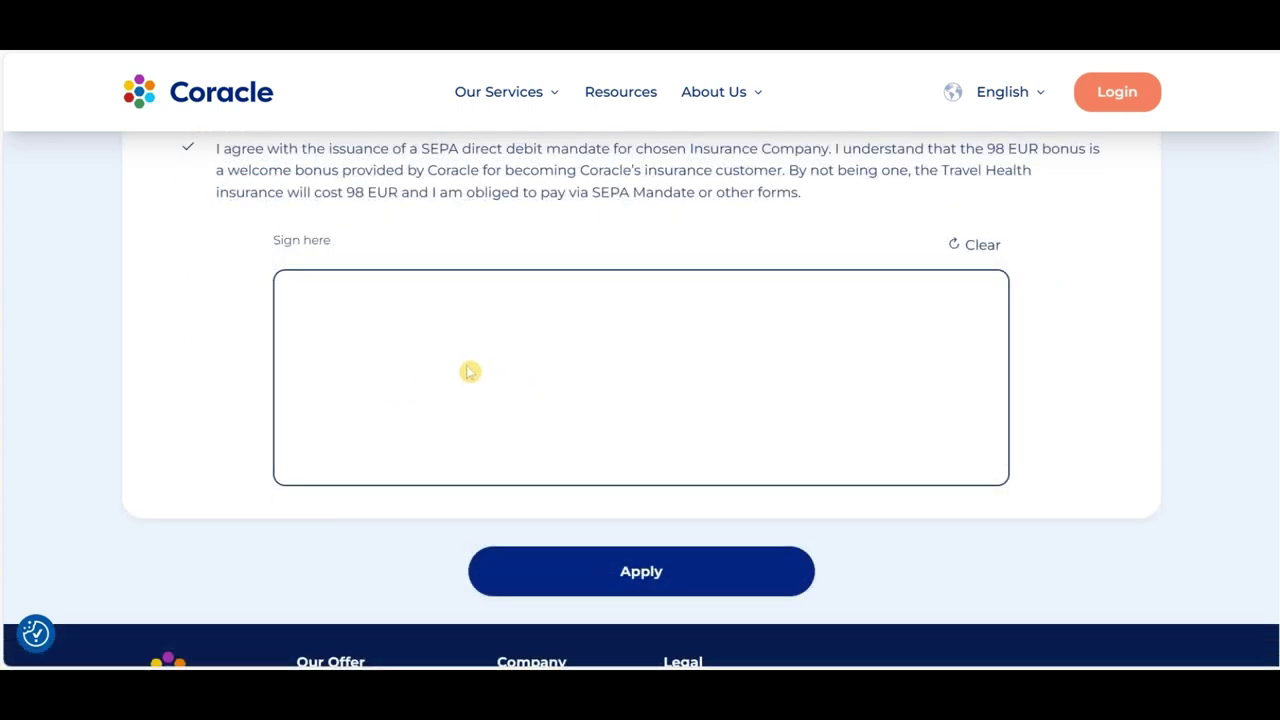
mouse_move(460, 348)
left_mouse_down()
mouse_move(547, 388)
mouse_move(723, 390)
left_mouse_up()
left_click(640, 580)
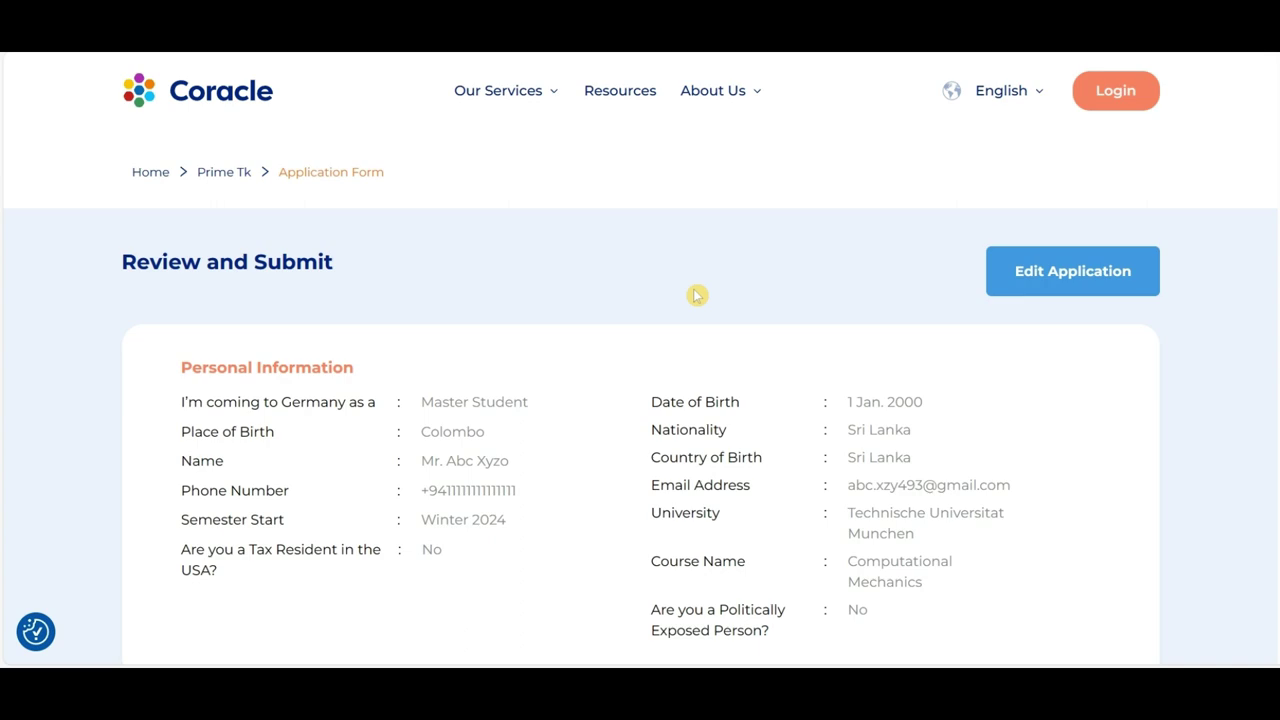
Step: Review the completed PRIME TK application and submit it, triggering an emailed one-time PIN
scroll(697, 295, "down", 8)
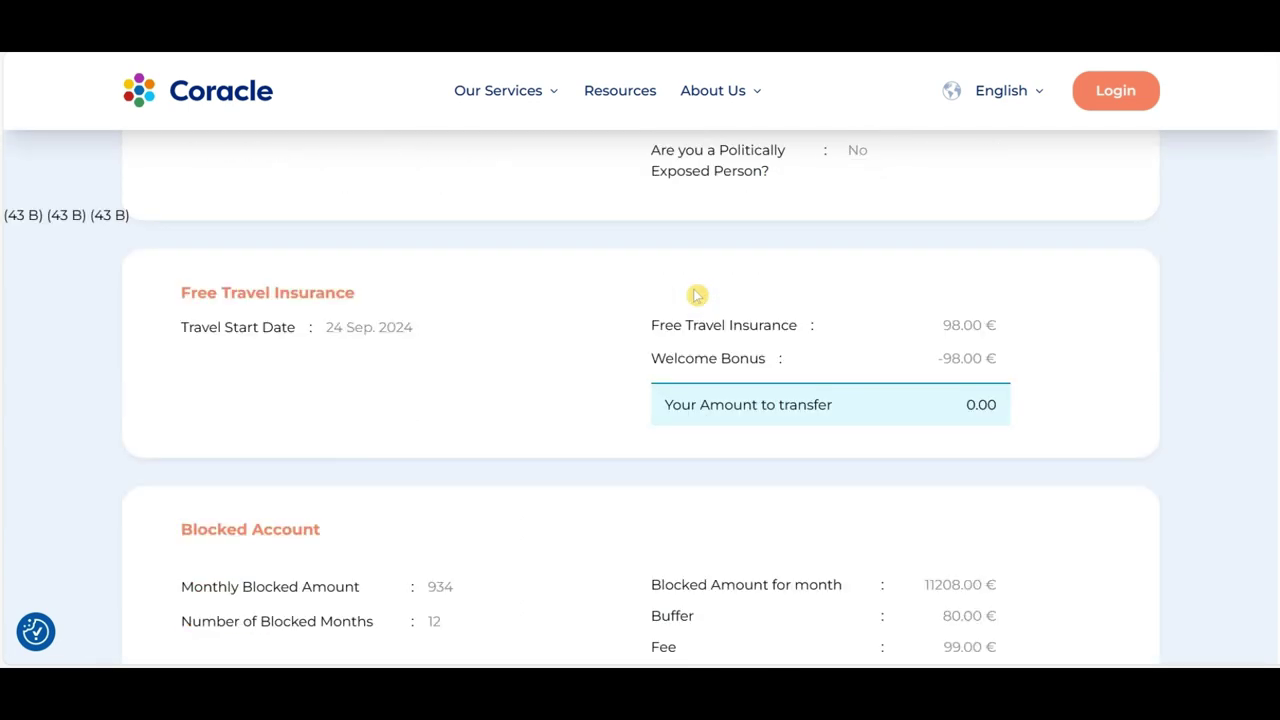
scroll(697, 295, "down", 8)
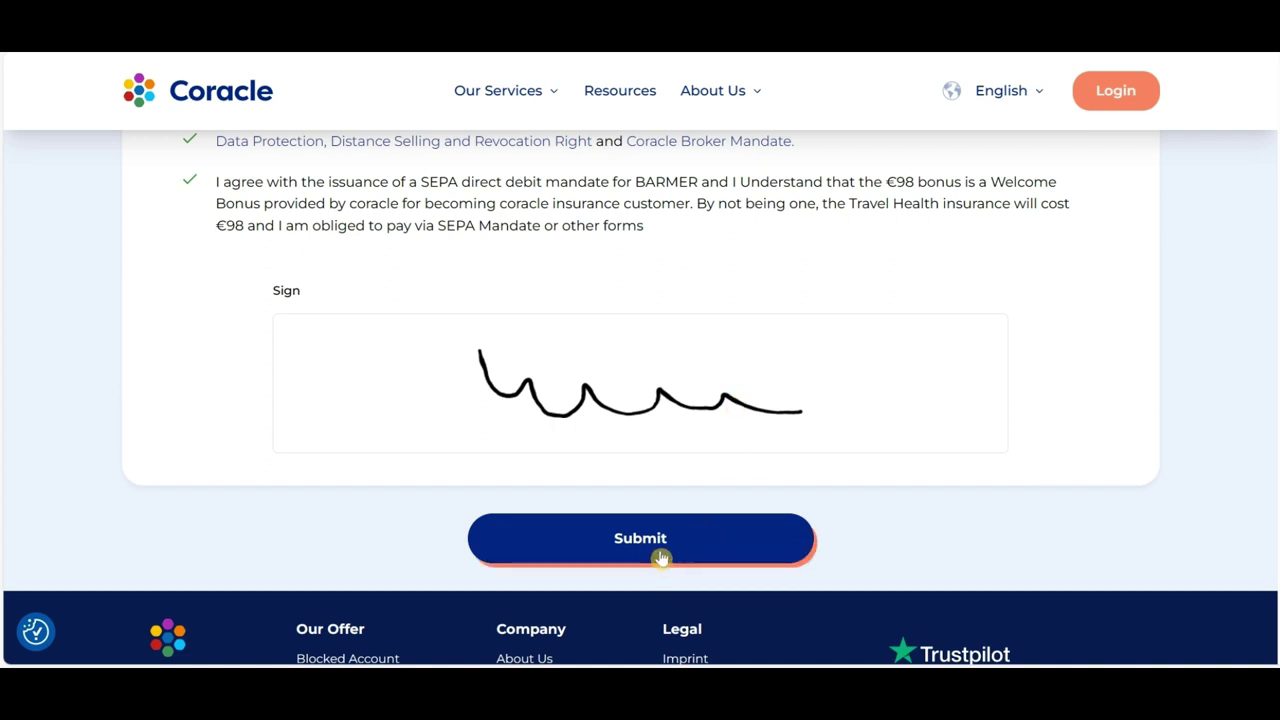
left_click(653, 548)
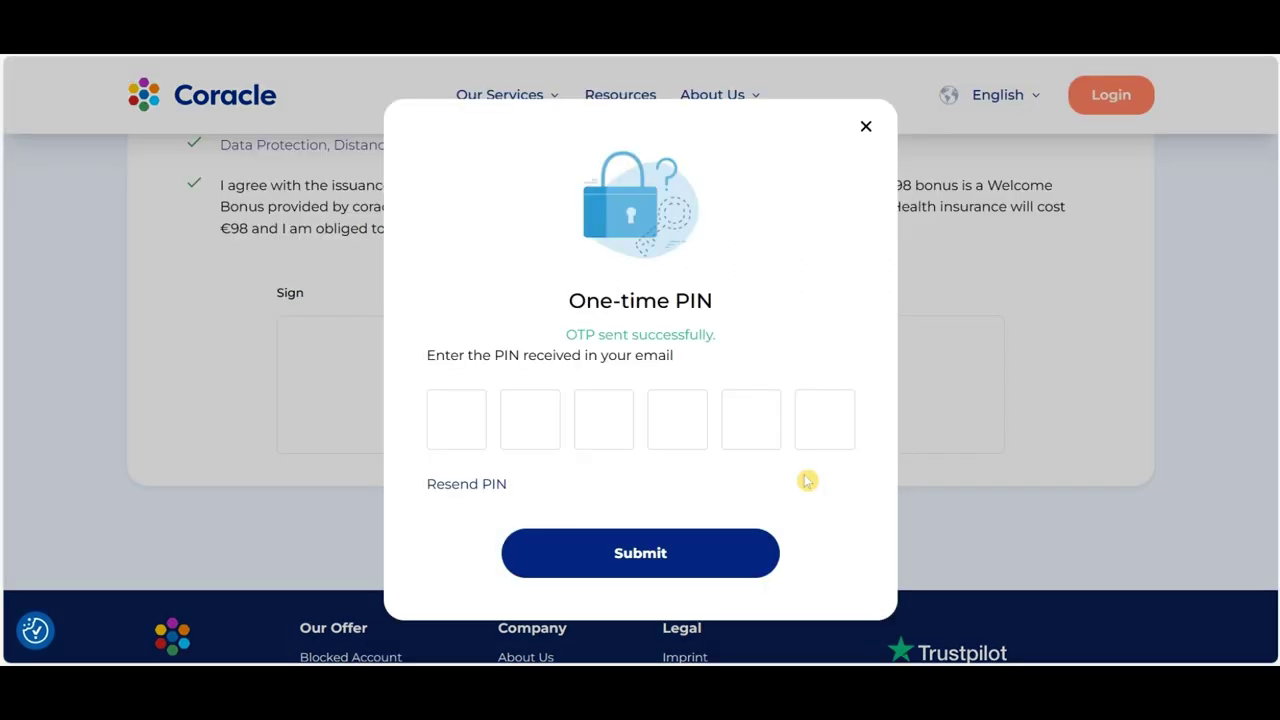